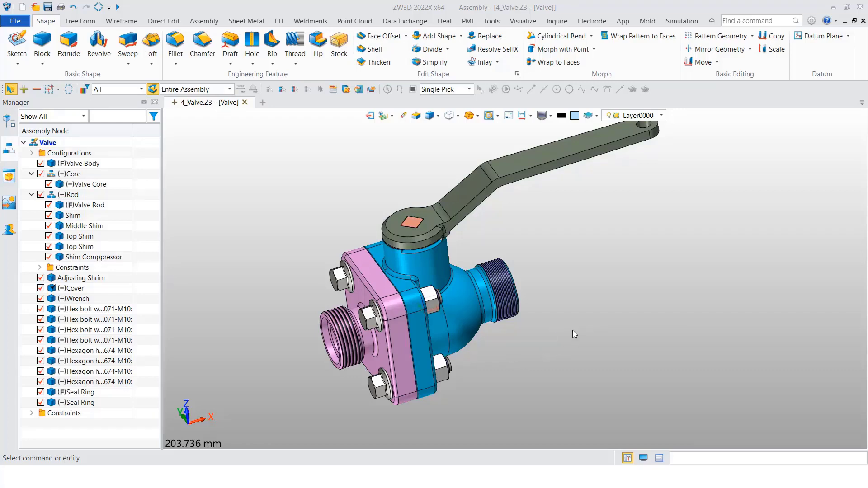
Open the valve assembly's 2D drawing sheet
{"action": "right_click", "coordinate": [584, 328]}
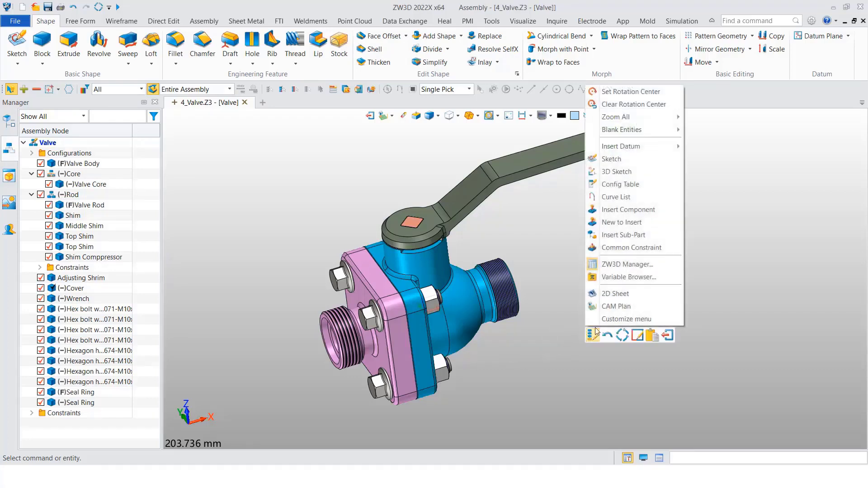
{"action": "left_click", "coordinate": [615, 293]}
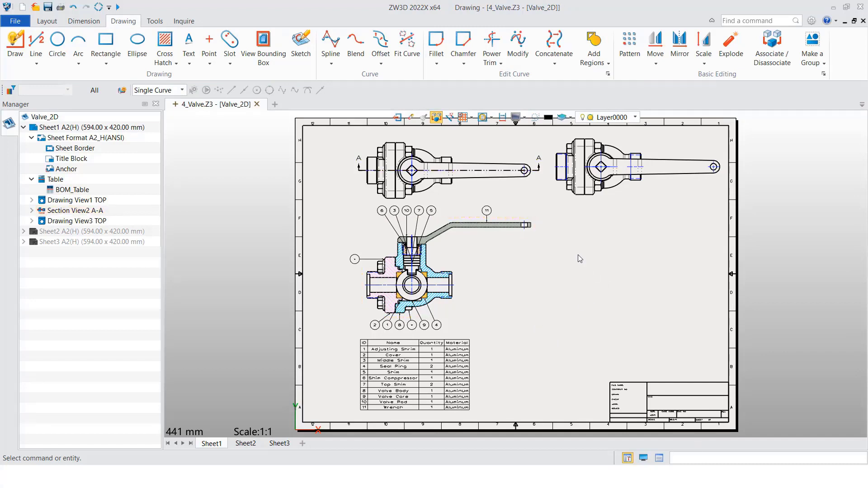
Open the component attributes of the sectioned top view and switch Component visibility from part on and off again
{"action": "left_click", "coordinate": [496, 180]}
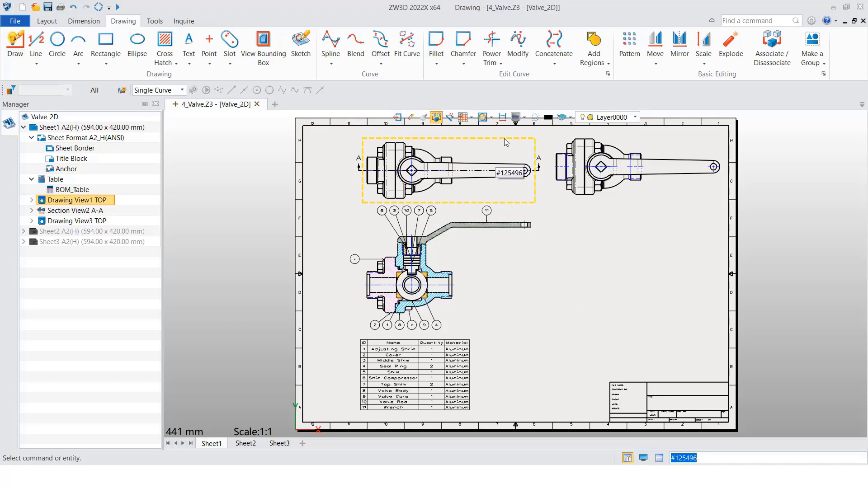
{"action": "right_click", "coordinate": [504, 140]}
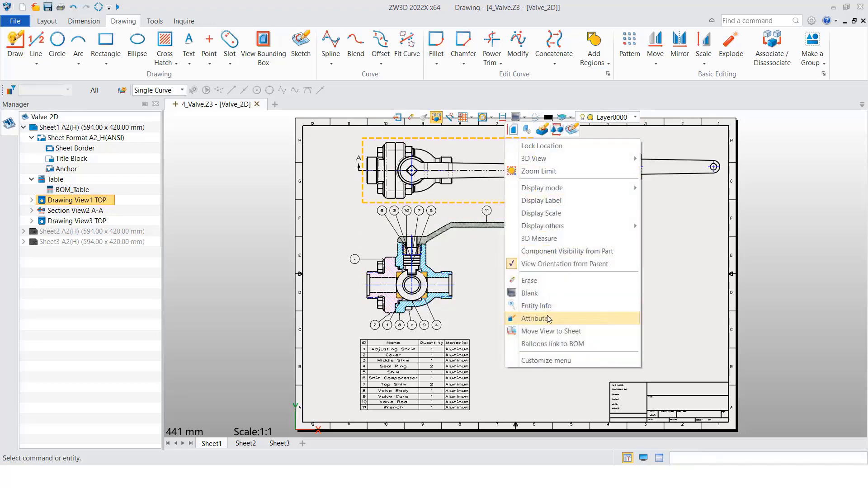
{"action": "left_click", "coordinate": [534, 319]}
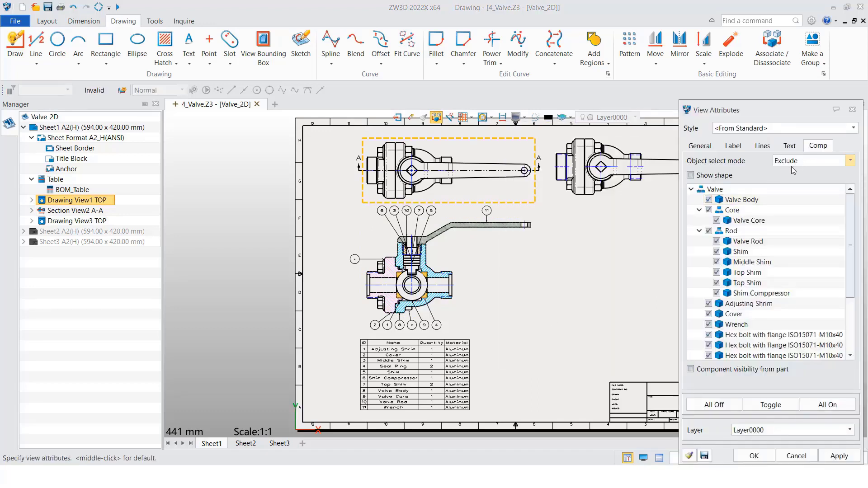
{"action": "left_click_drag", "start_coordinate": [850, 240], "coordinate": [837, 217]}
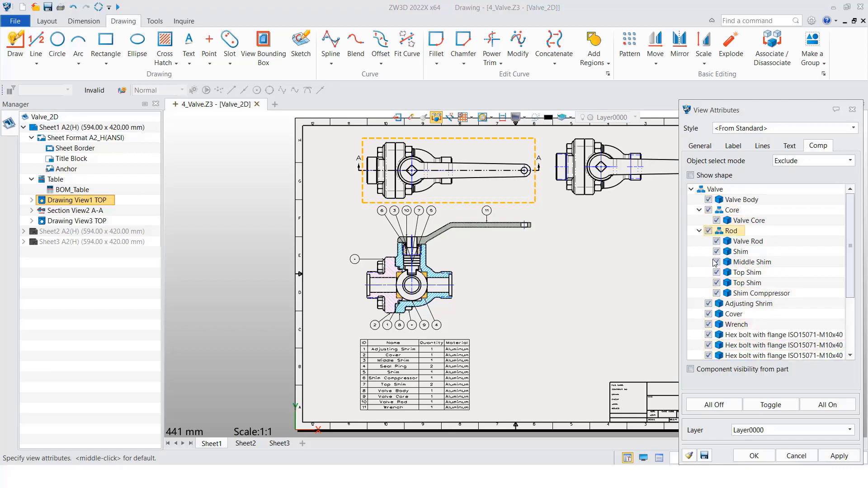
{"action": "left_click_drag", "start_coordinate": [850, 253], "coordinate": [850, 306]}
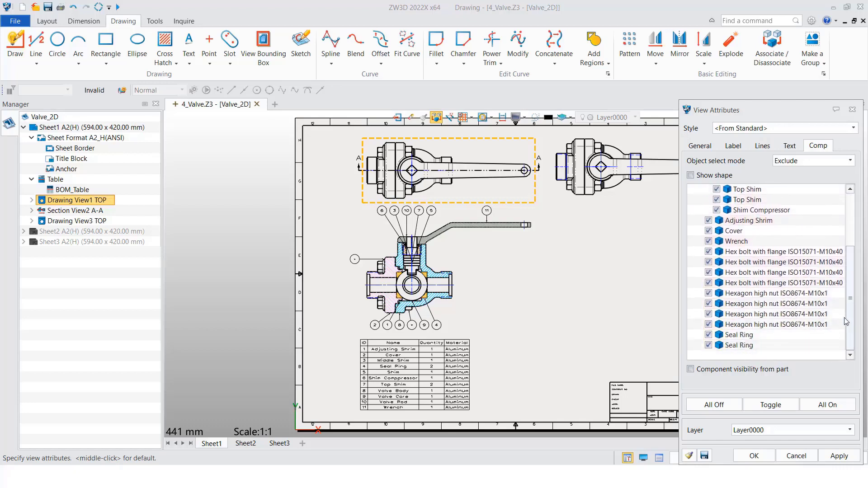
{"action": "left_click", "coordinate": [691, 370]}
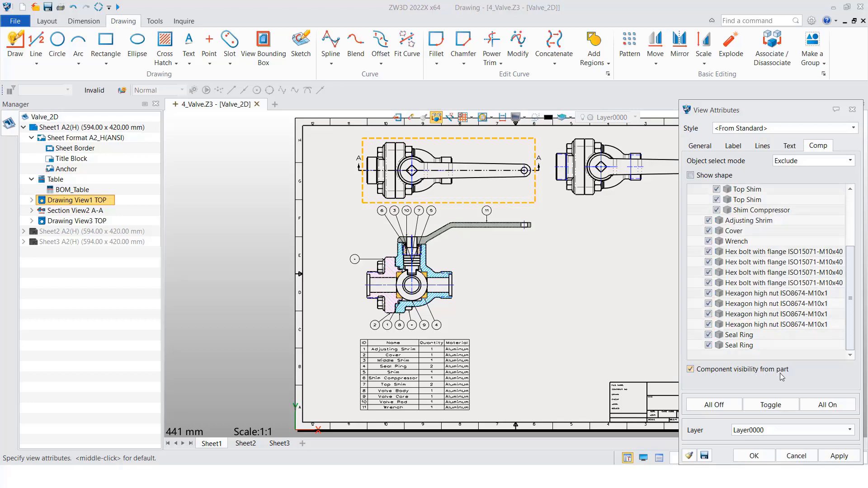
{"action": "left_click", "coordinate": [690, 370]}
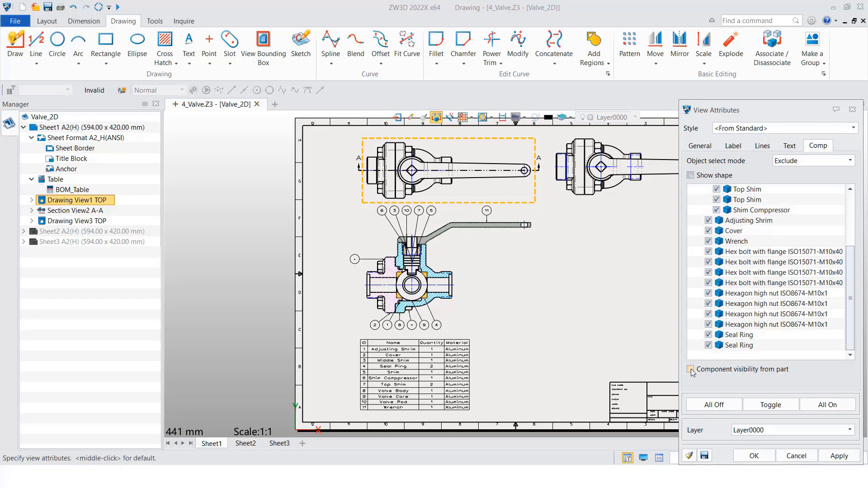
Hide the Valve Body component in the top view, apply the view attributes and dismiss the output messages
{"action": "left_click_drag", "start_coordinate": [851, 264], "coordinate": [850, 209]}
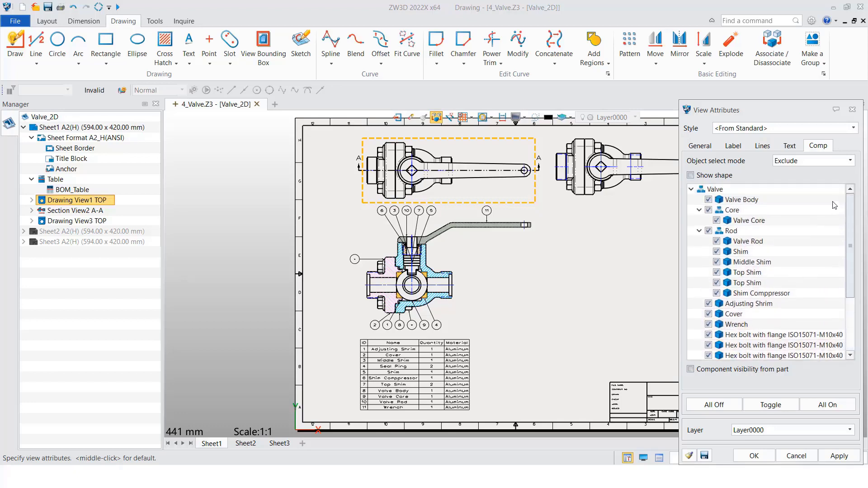
{"action": "right_click", "coordinate": [746, 203]}
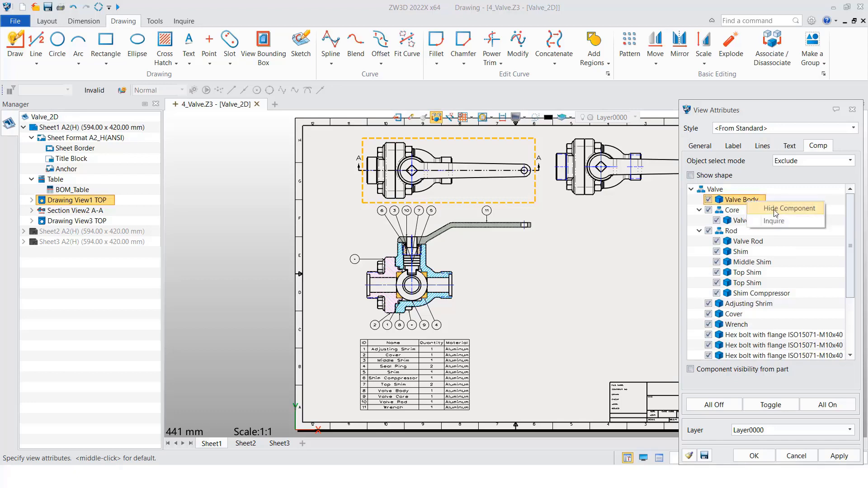
{"action": "left_click", "coordinate": [775, 209]}
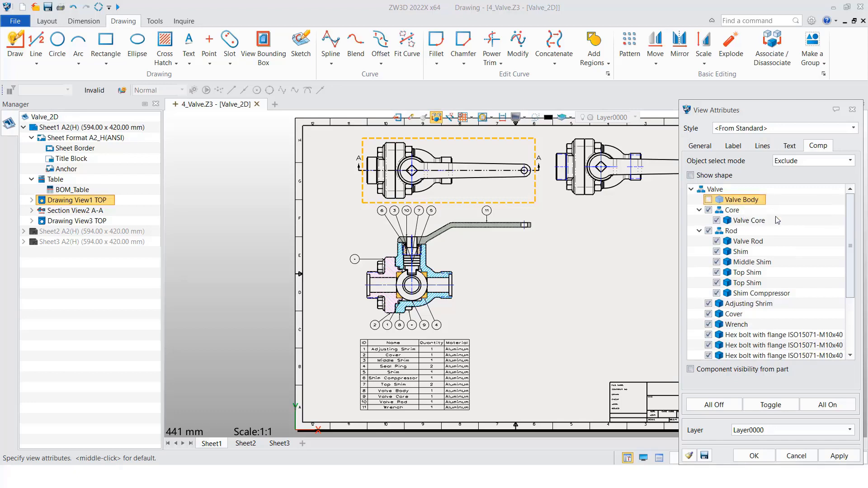
{"action": "left_click", "coordinate": [762, 455]}
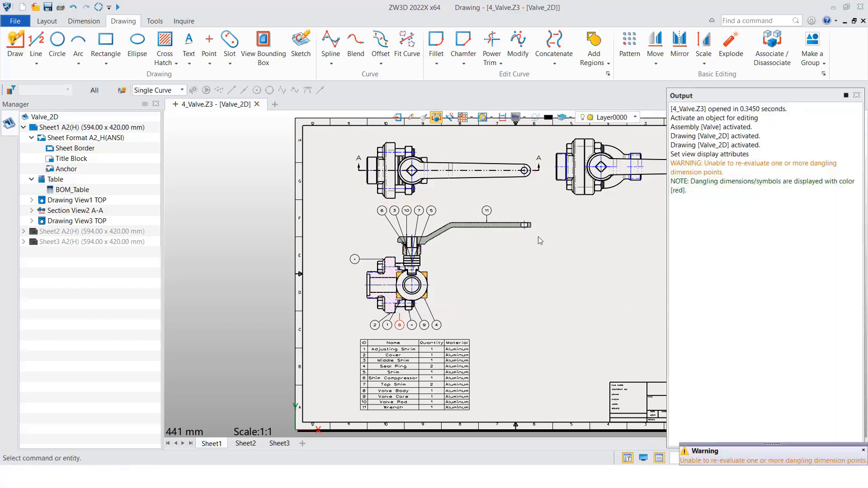
{"action": "left_click", "coordinate": [856, 94]}
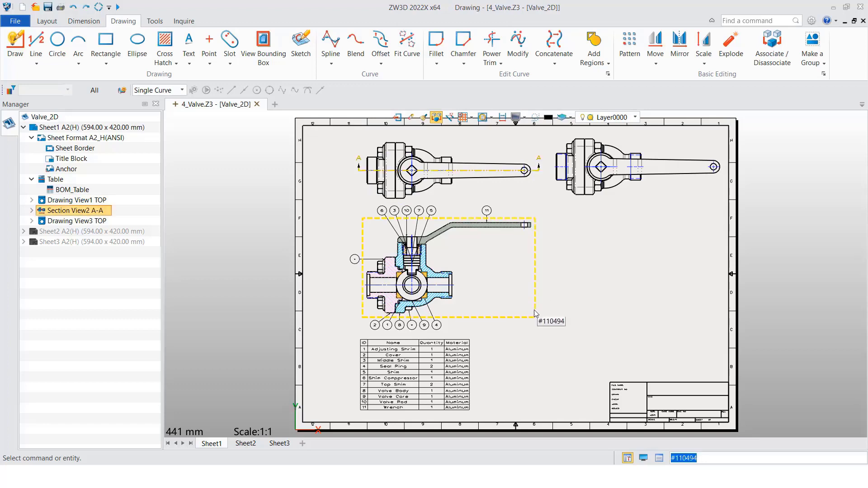
In section view A-A's attributes, stop taking the component section state and component hatch state from the part
{"action": "right_click", "coordinate": [506, 320]}
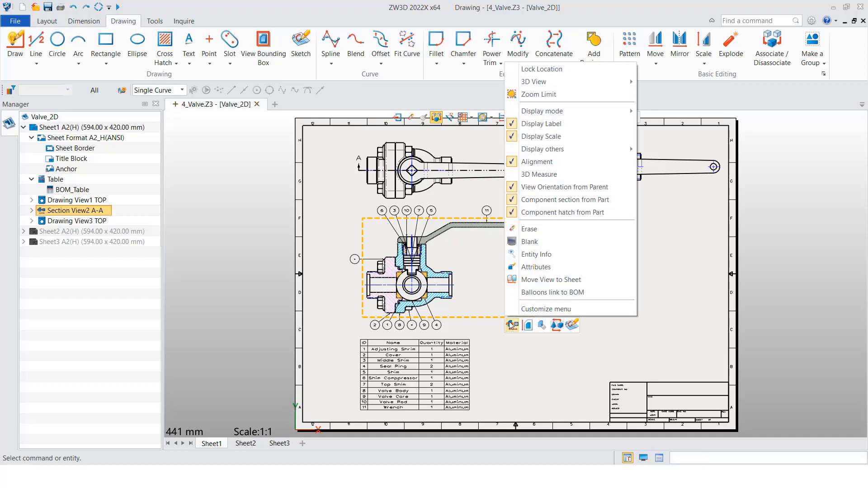
{"action": "left_click", "coordinate": [531, 268]}
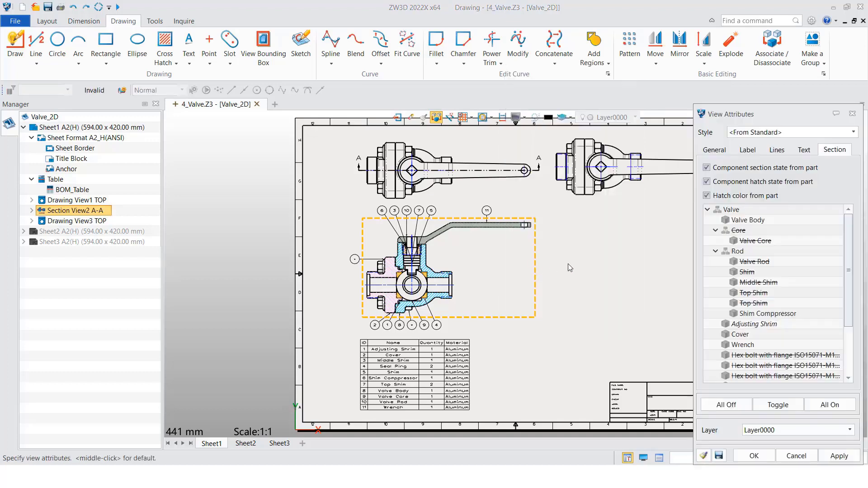
{"action": "left_click_drag", "start_coordinate": [766, 112], "coordinate": [643, 95]}
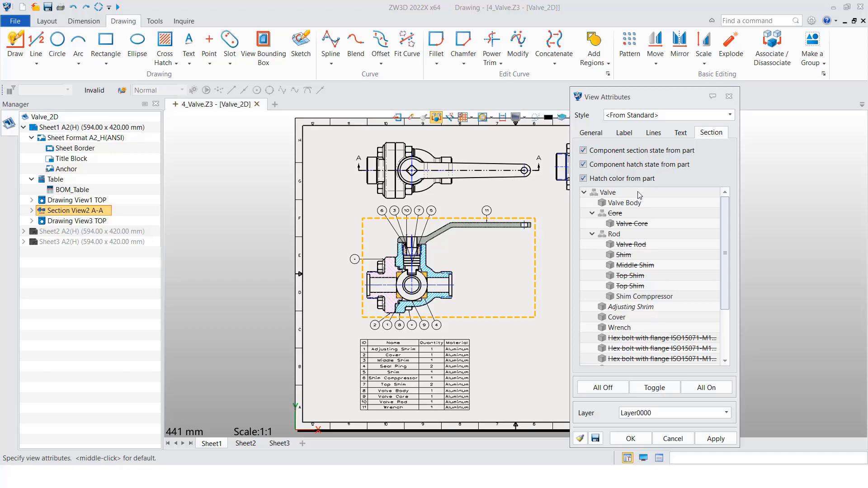
{"action": "left_click", "coordinate": [583, 150]}
{"action": "left_click", "coordinate": [584, 165]}
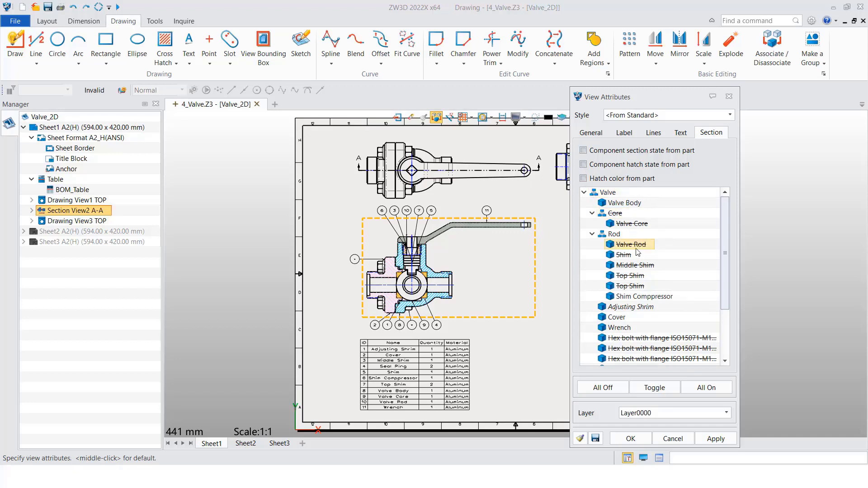
Set the Valve Core to be sectioned and the Adjusting Shrim to be hatched in section view A-A, then apply the attributes
{"action": "left_click_drag", "start_coordinate": [725, 254], "coordinate": [724, 244]}
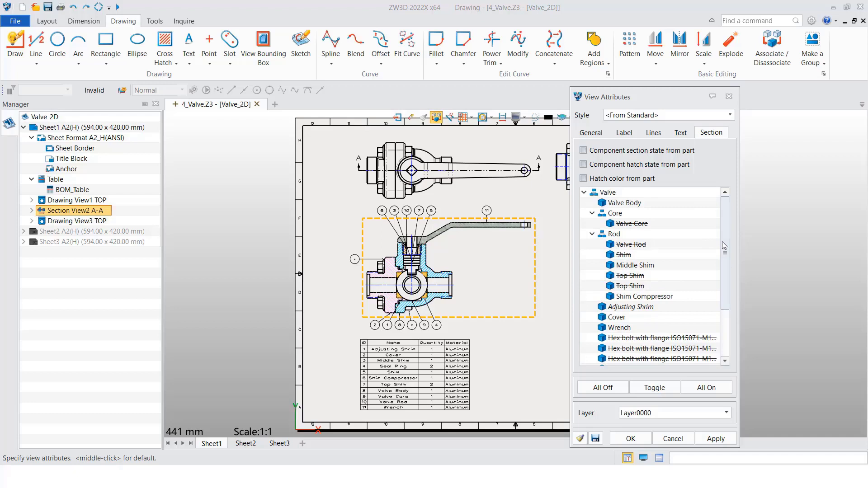
{"action": "right_click", "coordinate": [631, 225]}
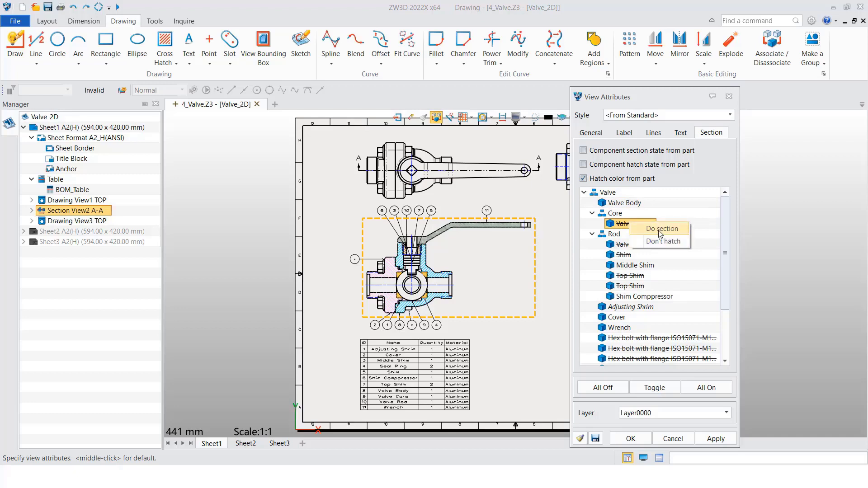
{"action": "left_click", "coordinate": [660, 230]}
{"action": "left_click_drag", "start_coordinate": [725, 257], "coordinate": [721, 287]}
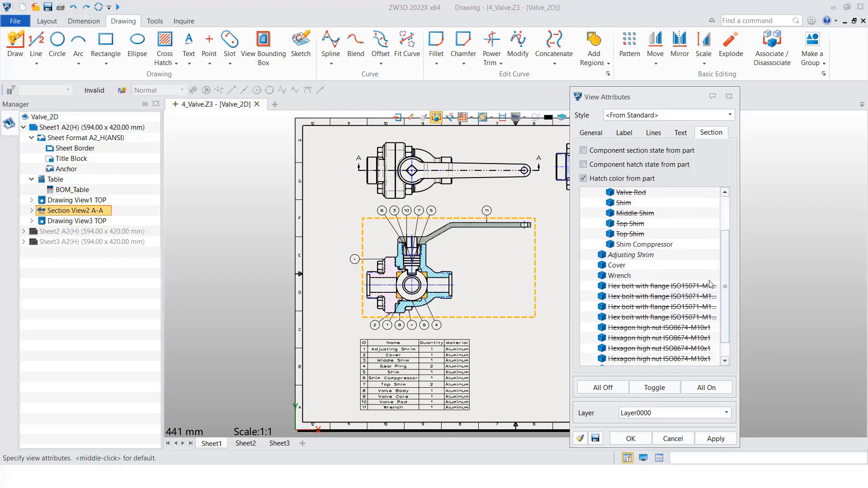
{"action": "right_click", "coordinate": [639, 259]}
{"action": "left_click", "coordinate": [667, 275]}
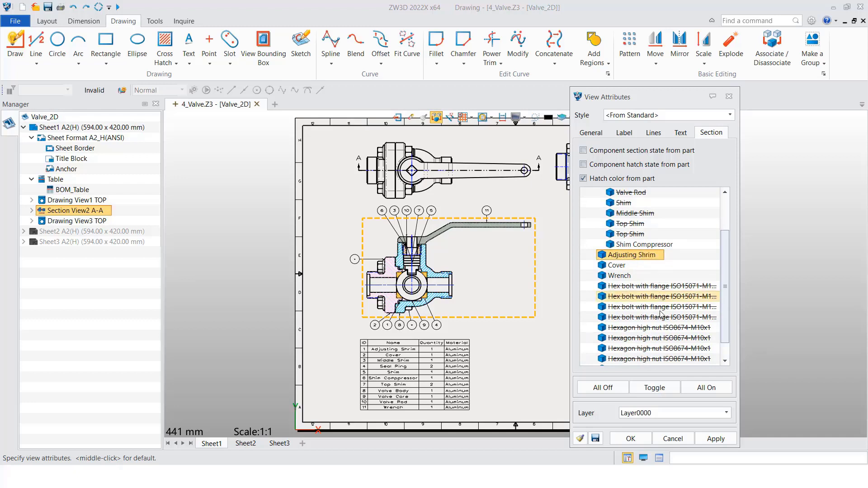
{"action": "left_click", "coordinate": [631, 438]}
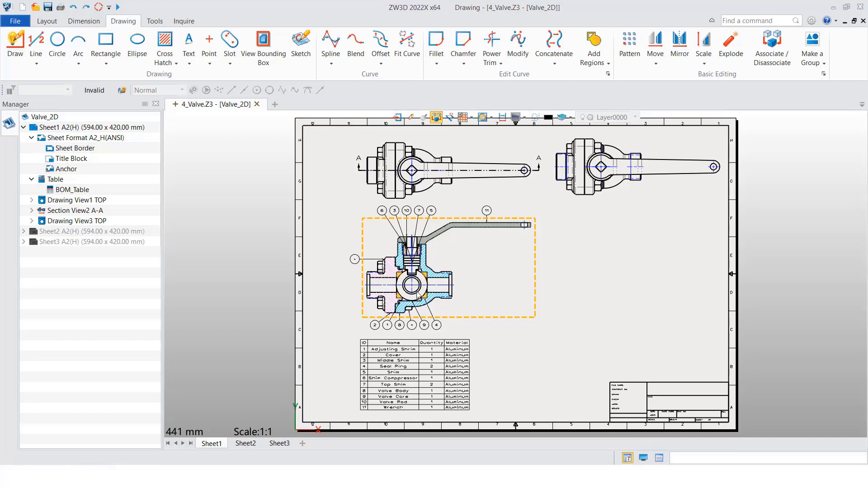
Examine the sectioning of the valve core and the hatching of the adjusting shim in section view A-A
{"action": "scroll", "coordinate": [419, 295], "scroll_direction": "up", "scroll_amount": 4}
{"action": "scroll", "coordinate": [409, 280], "scroll_direction": "up", "scroll_amount": 2}
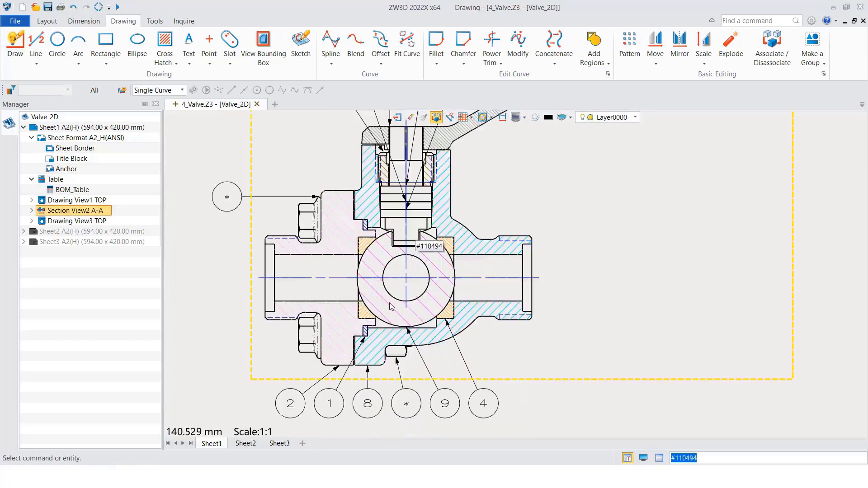
{"action": "scroll", "coordinate": [381, 344], "scroll_direction": "up", "scroll_amount": 3}
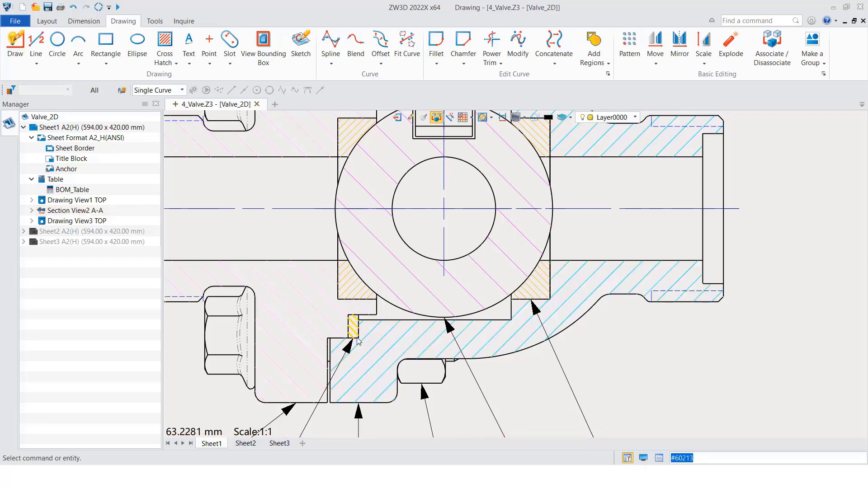
{"action": "scroll", "coordinate": [353, 333], "scroll_direction": "down", "scroll_amount": 5}
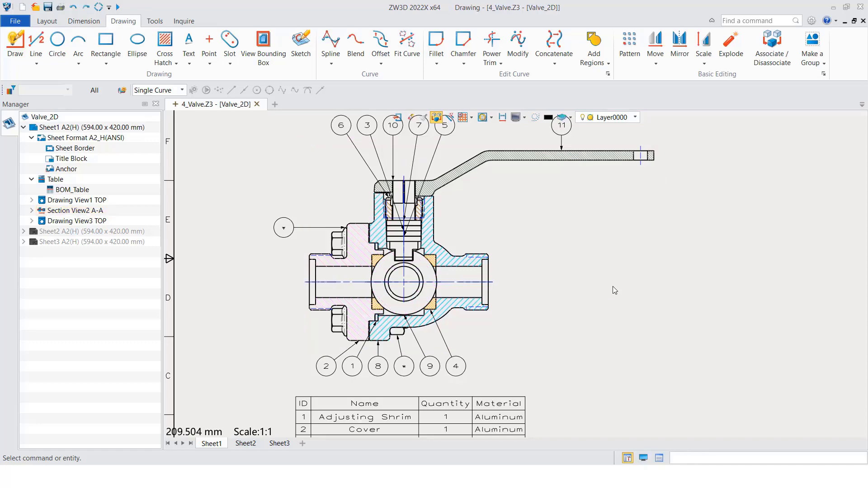
{"action": "scroll", "coordinate": [624, 289], "scroll_direction": "down", "scroll_amount": 3}
{"action": "scroll", "coordinate": [563, 309], "scroll_direction": "down", "scroll_amount": 2}
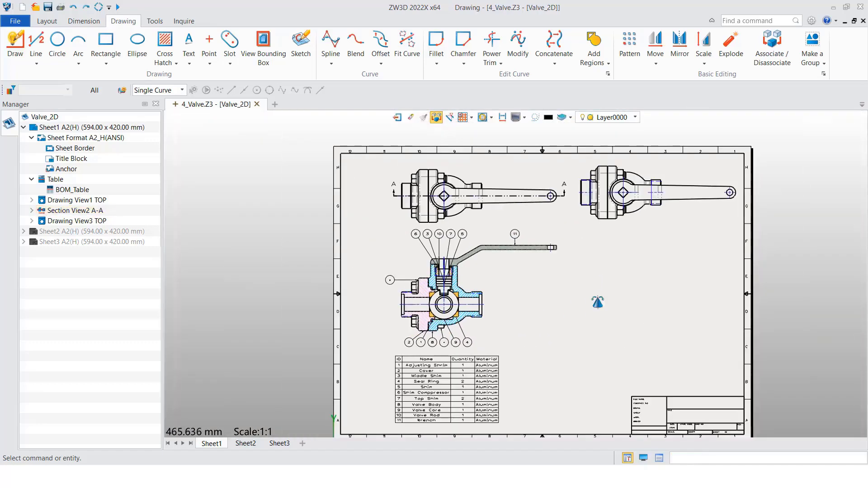
{"action": "scroll", "coordinate": [554, 307], "scroll_direction": "down", "scroll_amount": 1}
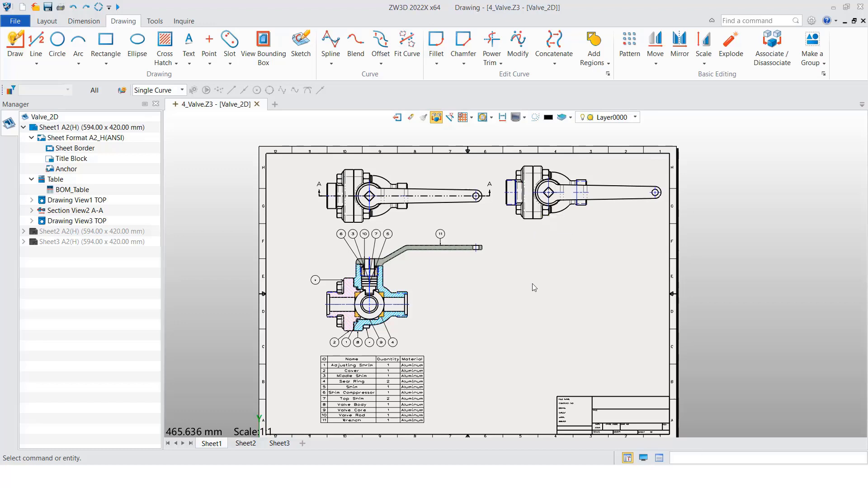
Start a full section from the second top view on Sheet1, defining a horizontal section line through the valve's center
{"action": "left_click", "coordinate": [47, 20]}
{"action": "left_click", "coordinate": [68, 50]}
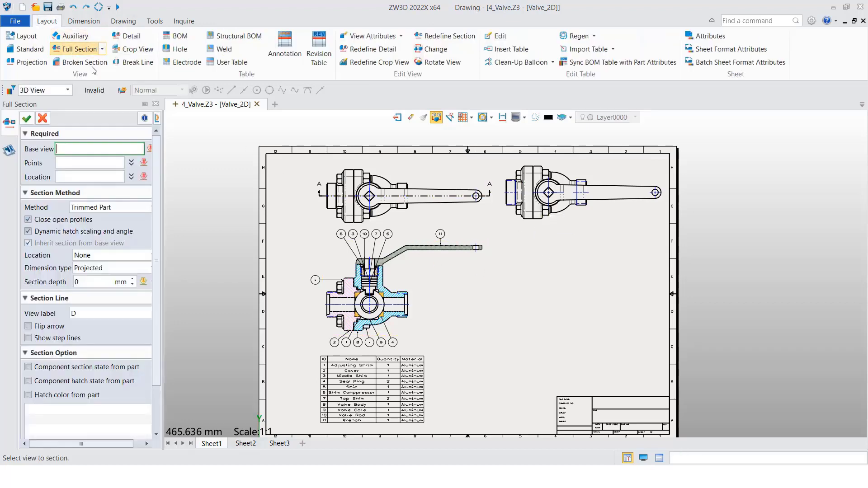
{"action": "left_click", "coordinate": [591, 163]}
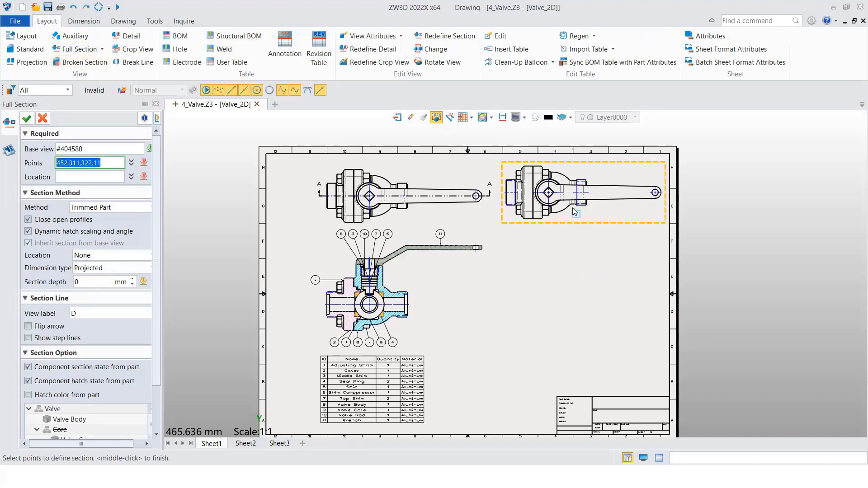
{"action": "scroll", "coordinate": [551, 196], "scroll_direction": "up", "scroll_amount": 1}
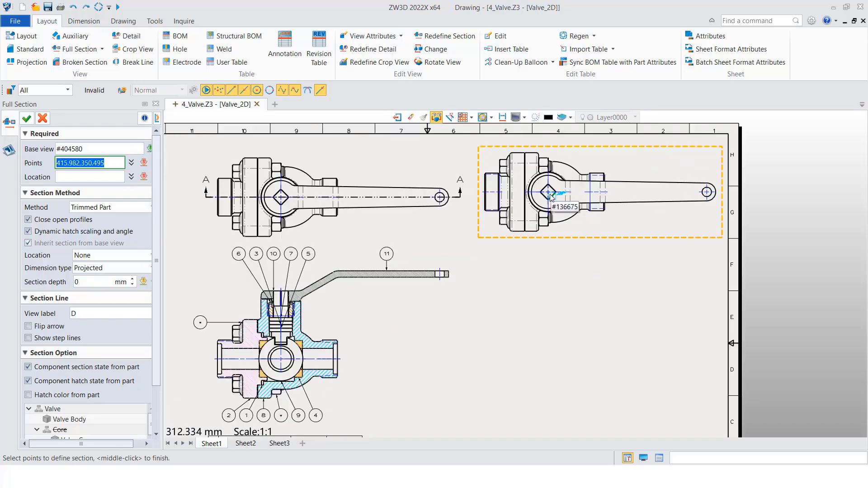
{"action": "scroll", "coordinate": [540, 196], "scroll_direction": "up", "scroll_amount": 2}
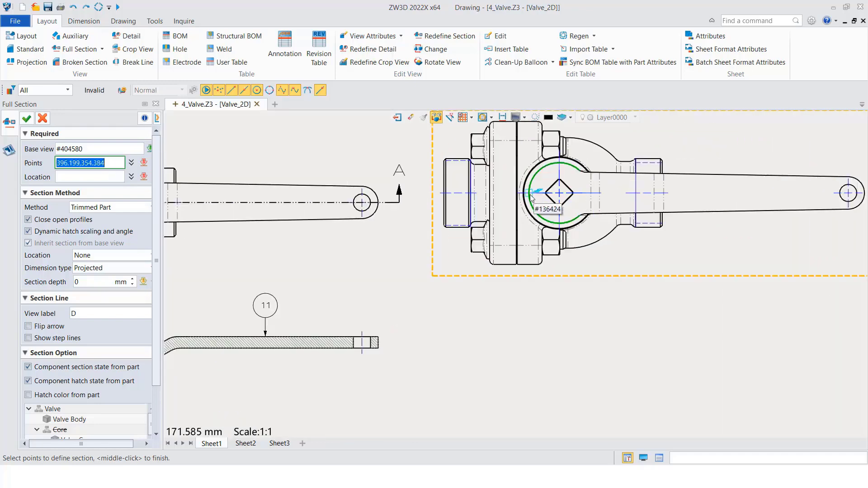
{"action": "left_click", "coordinate": [754, 197]}
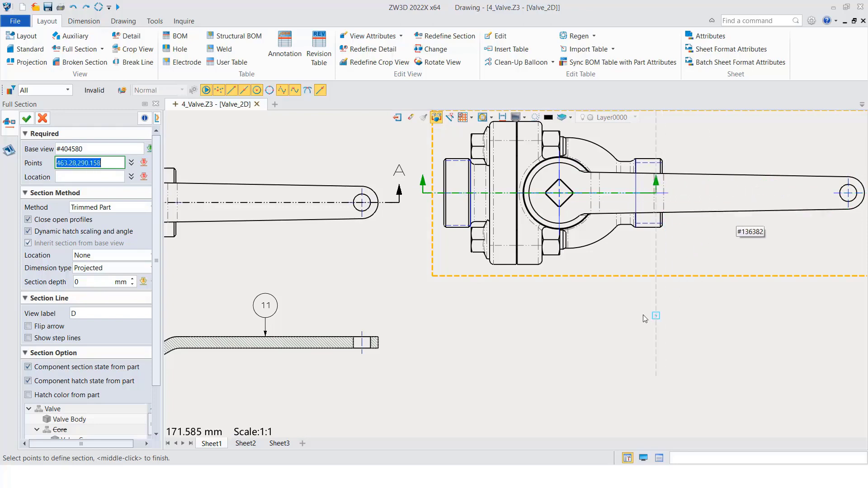
Finish the section line, place section view D-D below its base view and complete the full section
{"action": "middle_click", "coordinate": [582, 323]}
{"action": "scroll", "coordinate": [587, 363], "scroll_direction": "down", "scroll_amount": 2}
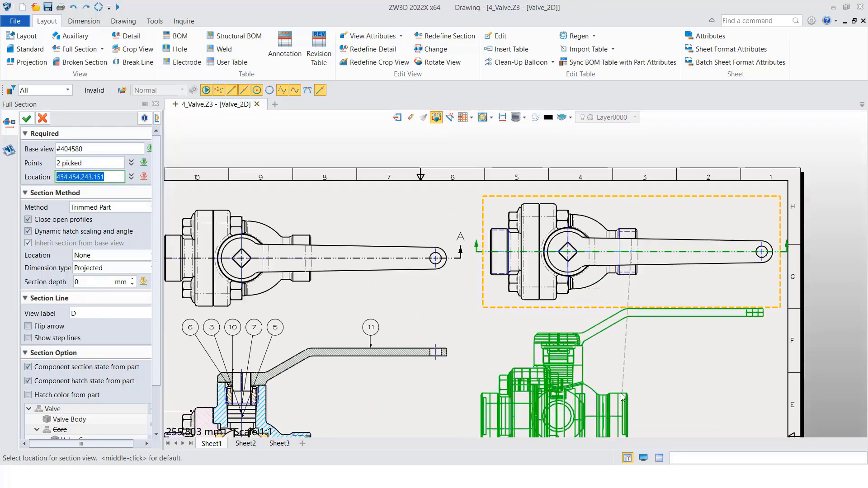
{"action": "middle_click_drag", "start_coordinate": [621, 397], "coordinate": [599, 238]}
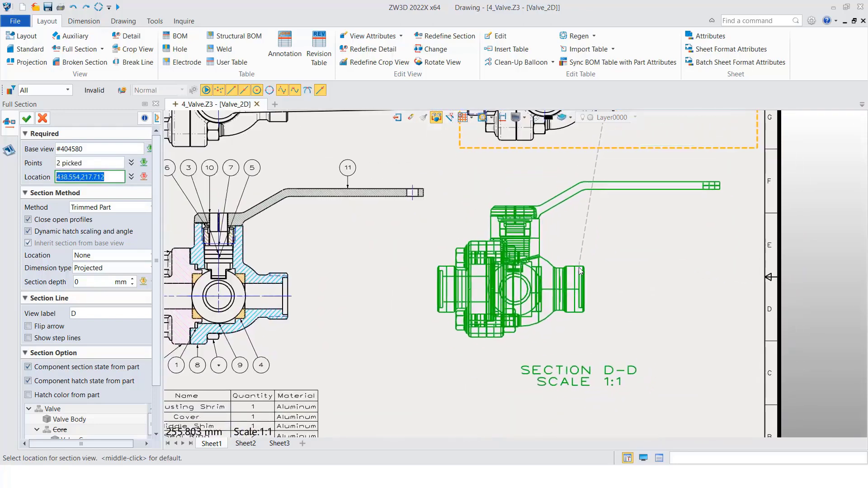
{"action": "left_click", "coordinate": [582, 270]}
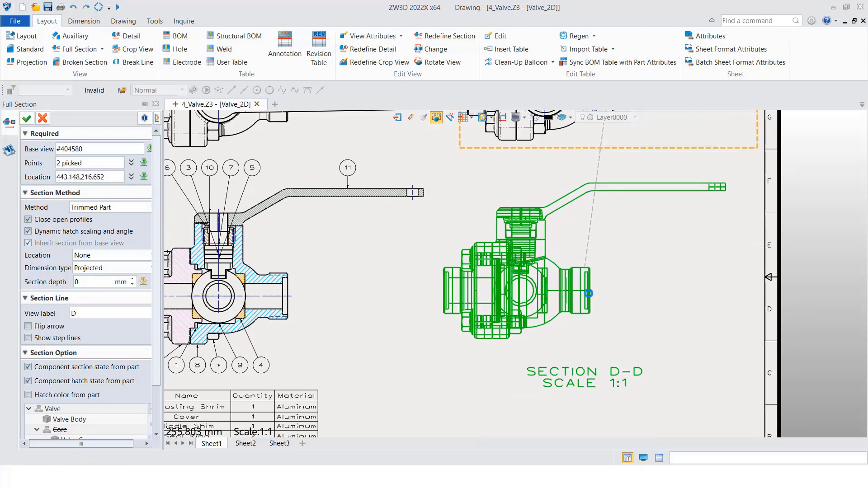
{"action": "middle_click", "coordinate": [593, 295]}
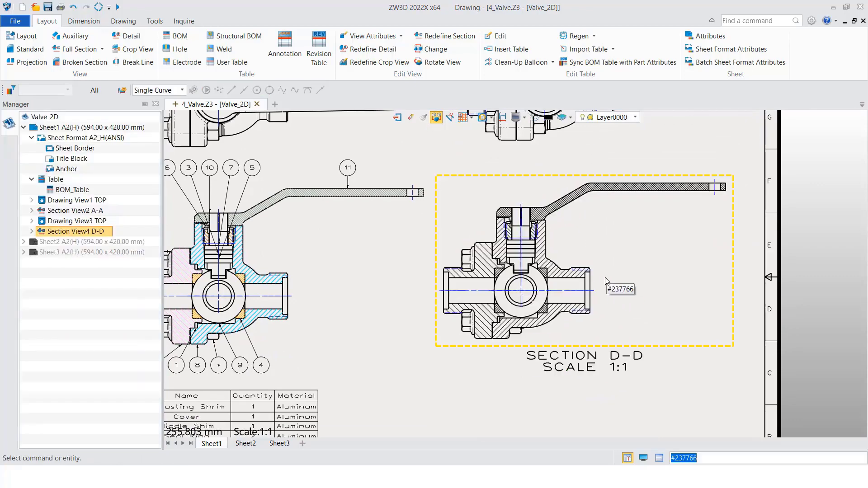
In section view D-D's attributes, stop taking the component section state and component hatch state from the part
{"action": "right_click", "coordinate": [666, 350]}
{"action": "left_click", "coordinate": [695, 298]}
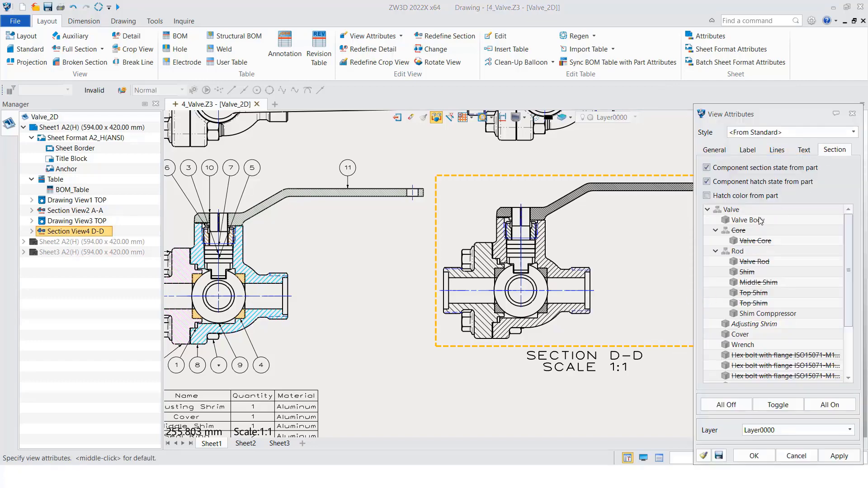
{"action": "left_click", "coordinate": [707, 167]}
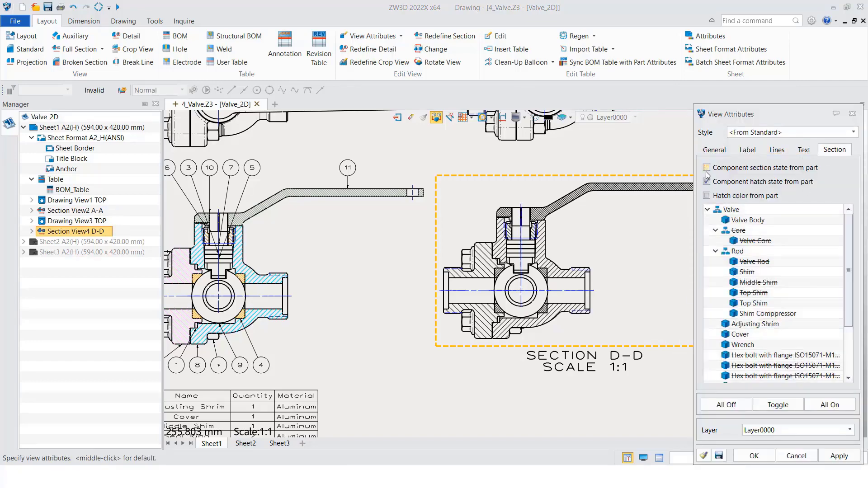
{"action": "left_click", "coordinate": [706, 181]}
Set the Valve Core to be sectioned in section view D-D, apply the attributes and compare it with section view A-A
{"action": "right_click", "coordinate": [762, 243]}
{"action": "left_click", "coordinate": [785, 250]}
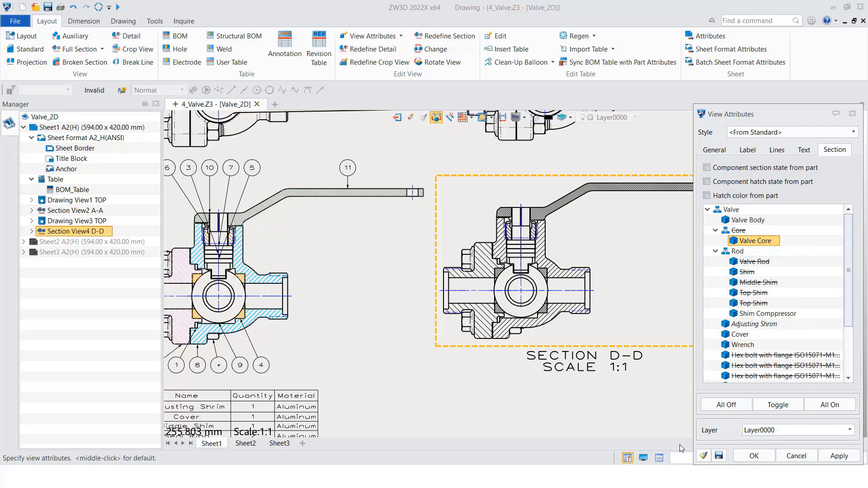
{"action": "left_click", "coordinate": [754, 455]}
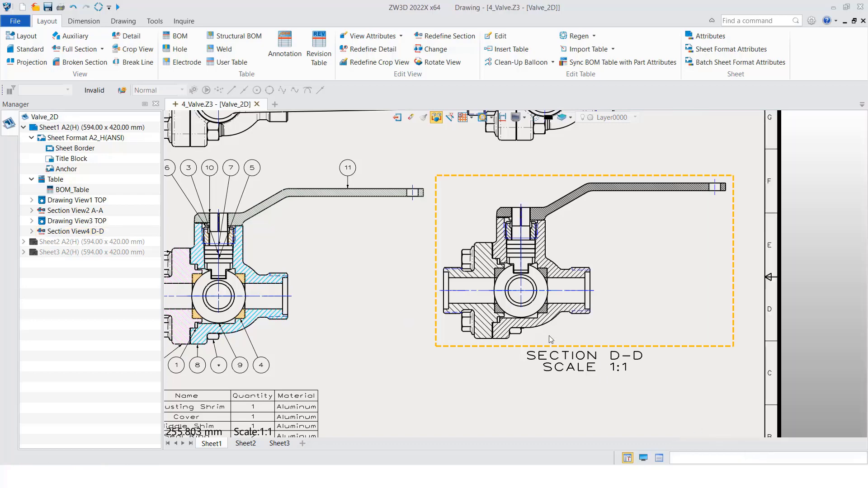
{"action": "middle_click_drag", "start_coordinate": [479, 363], "coordinate": [590, 342]}
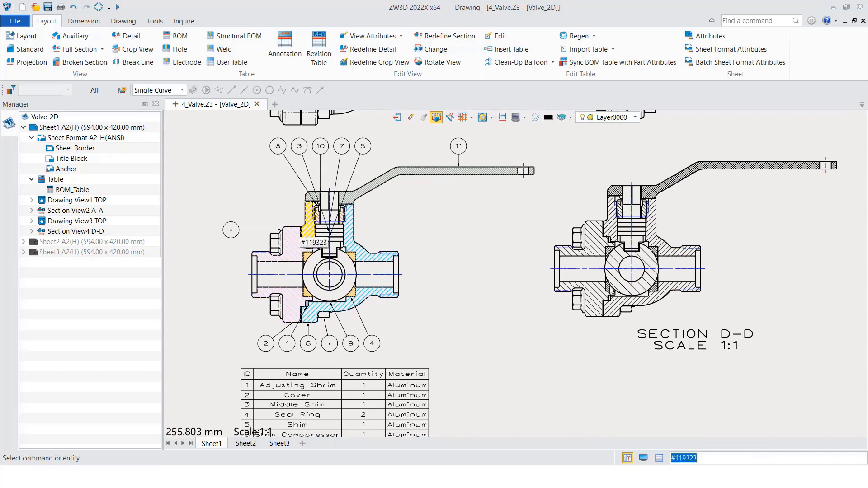
{"action": "middle_click_drag", "start_coordinate": [395, 307], "coordinate": [372, 276]}
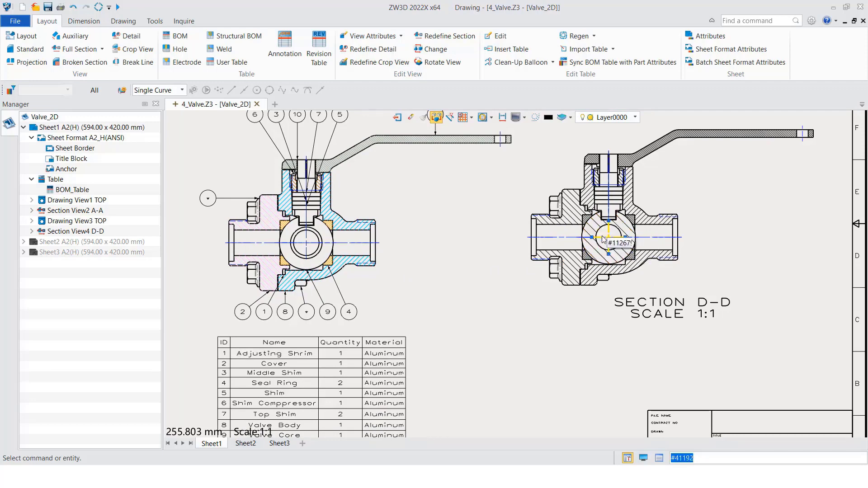
{"action": "scroll", "coordinate": [533, 344], "scroll_direction": "down", "scroll_amount": 3}
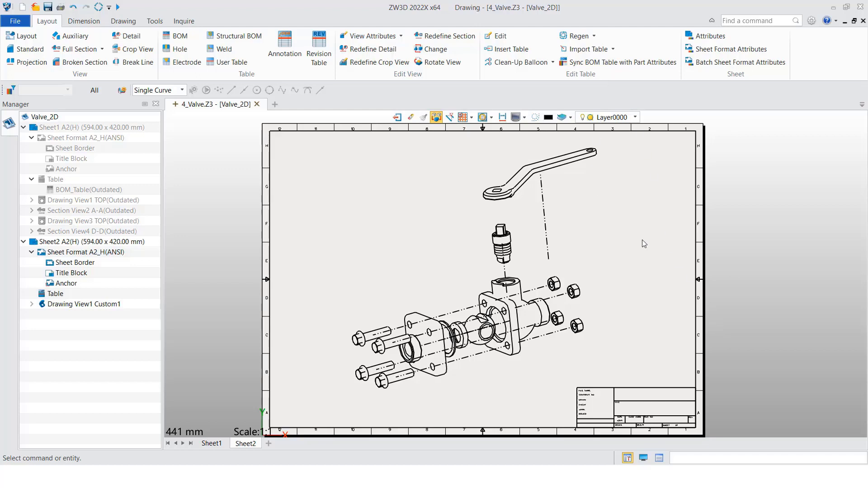
Open the Valve assembly from Sheet2's Custom1 view, examine the exploded view under the Default configuration and return to the drawing
{"action": "left_click", "coordinate": [107, 304]}
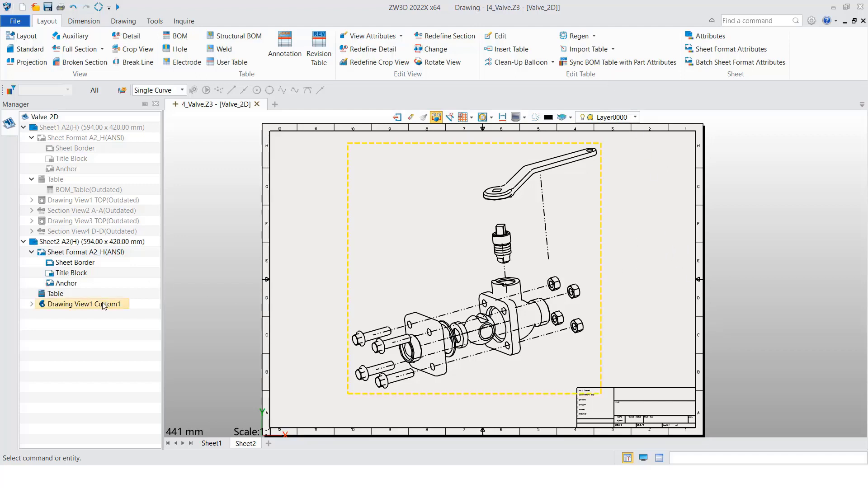
{"action": "right_click", "coordinate": [107, 304]}
{"action": "left_click", "coordinate": [124, 312]}
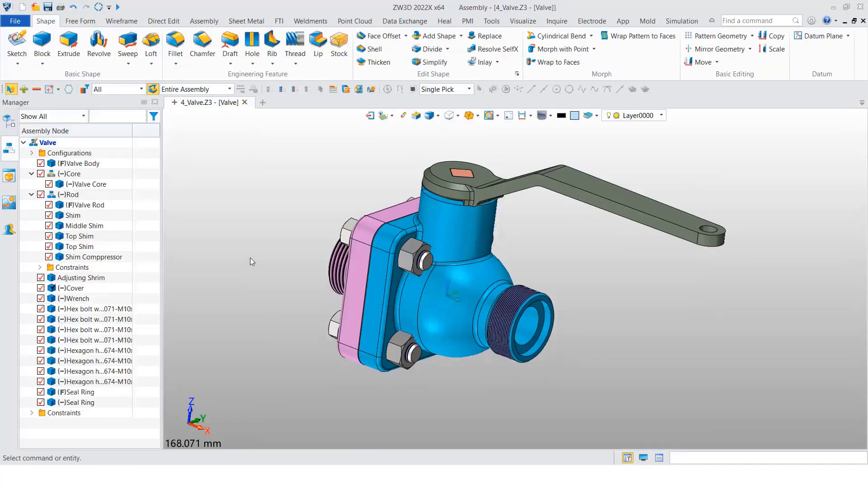
{"action": "left_click", "coordinate": [32, 154]}
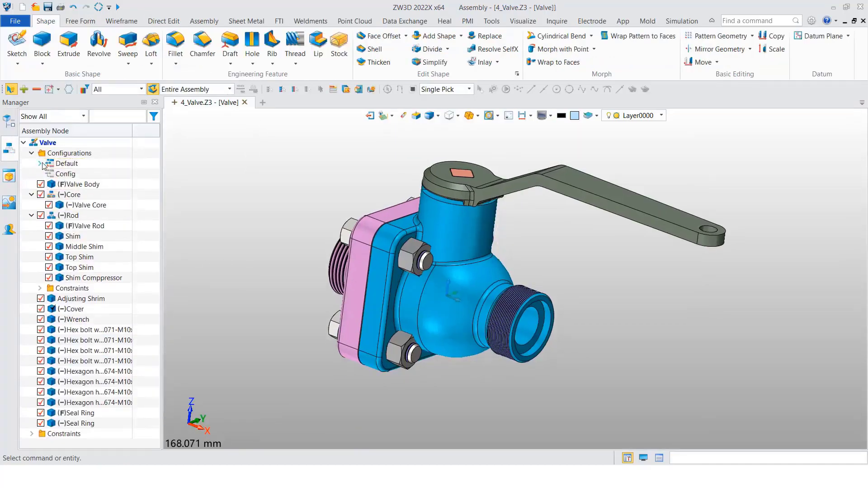
{"action": "left_click", "coordinate": [40, 165]}
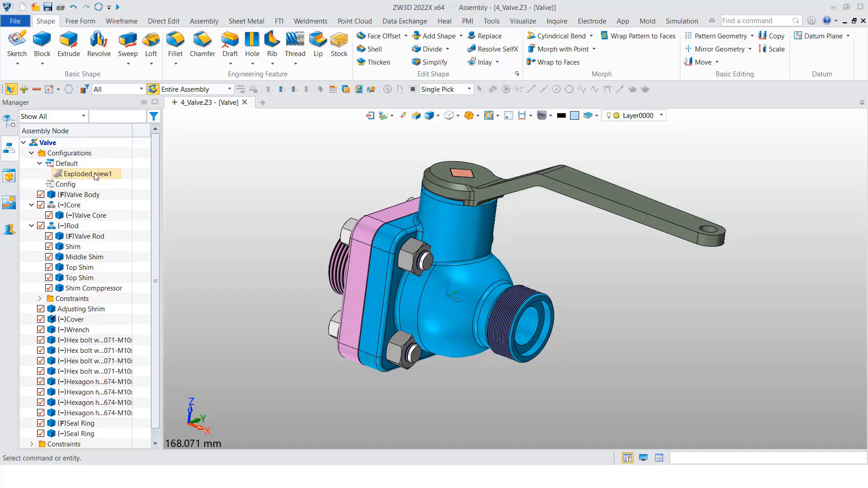
{"action": "right_click", "coordinate": [255, 231]}
{"action": "left_click", "coordinate": [284, 438]}
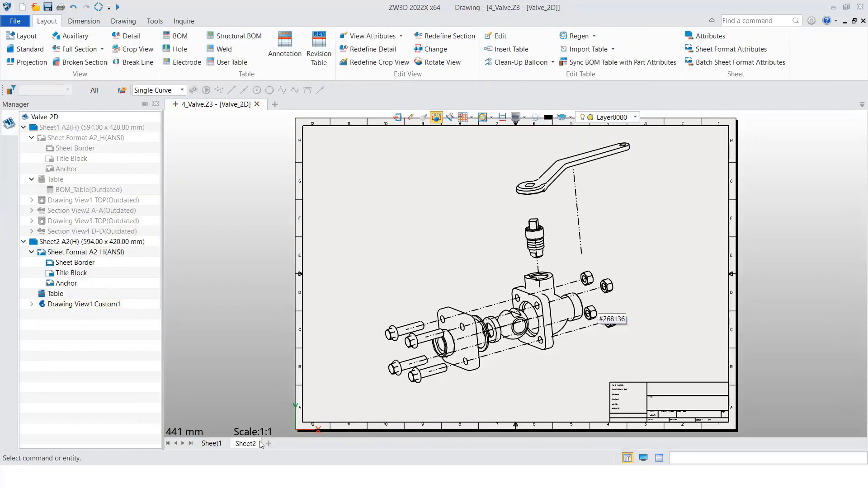
Add a new sheet to the drawing and start a standard view of the Valve assembly on it
{"action": "left_click", "coordinate": [269, 443]}
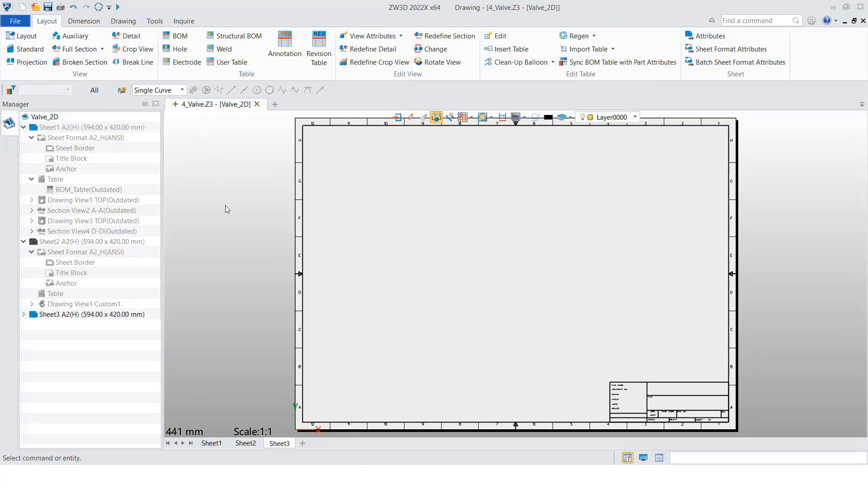
{"action": "left_click", "coordinate": [31, 51]}
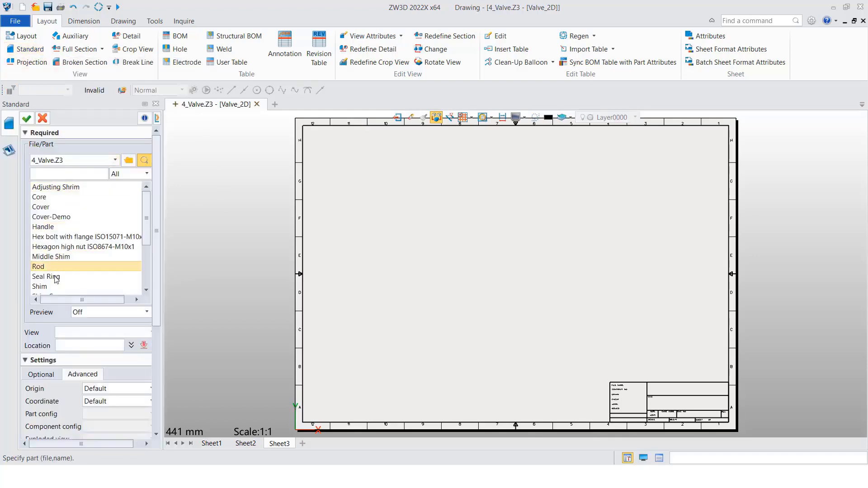
{"action": "scroll", "coordinate": [54, 271], "scroll_direction": "down", "scroll_amount": 2}
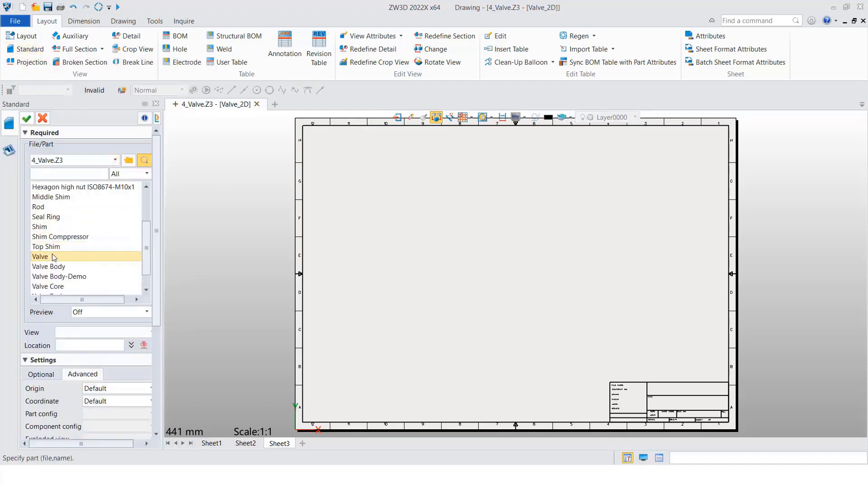
{"action": "left_click", "coordinate": [54, 258]}
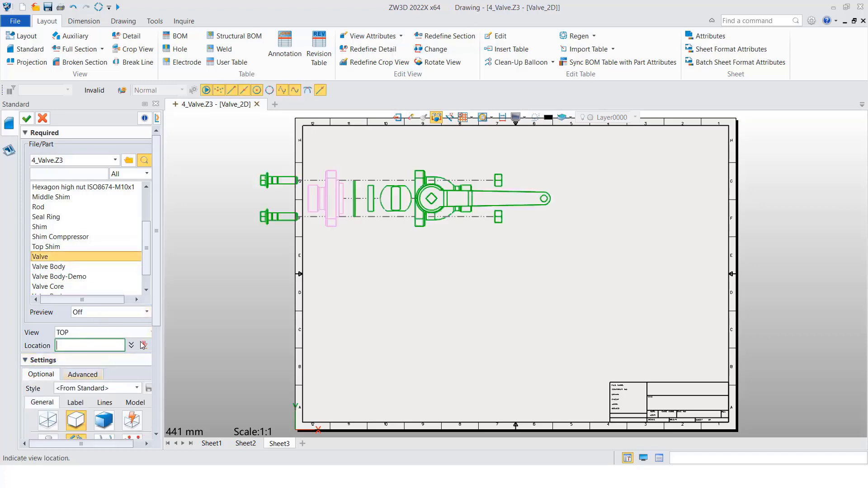
Turn off the display of hidden lines, centerlines and threads for the new standard view
{"action": "scroll", "coordinate": [148, 339], "scroll_direction": "down", "scroll_amount": 4}
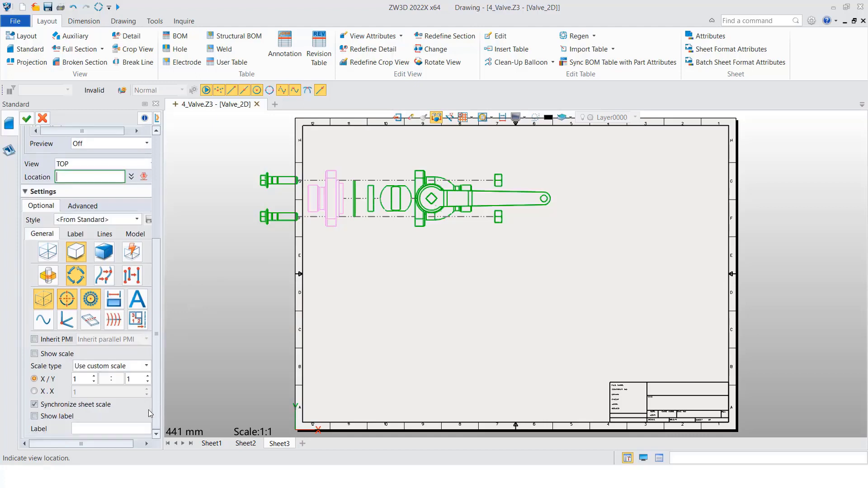
{"action": "left_click", "coordinate": [48, 303]}
{"action": "left_click", "coordinate": [66, 298]}
{"action": "left_click", "coordinate": [86, 298]}
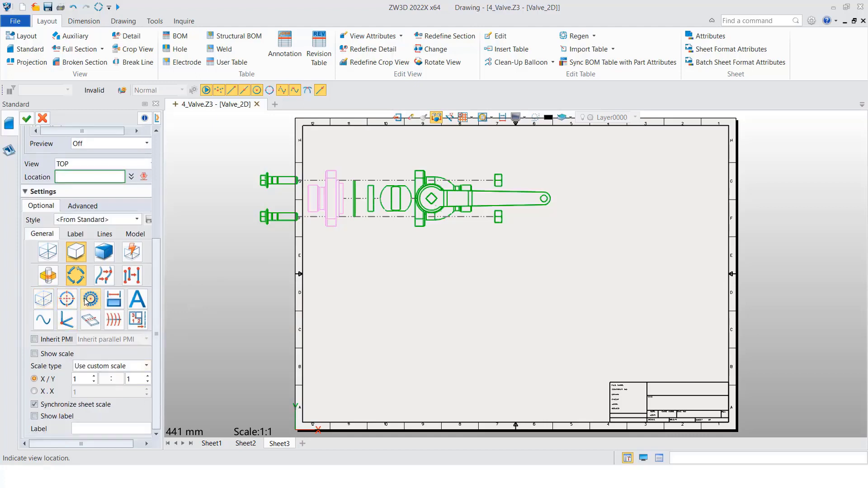
{"action": "left_click", "coordinate": [91, 298]}
In the view's advanced settings, choose Exploded_view1 as the exploded view
{"action": "left_click", "coordinate": [79, 207]}
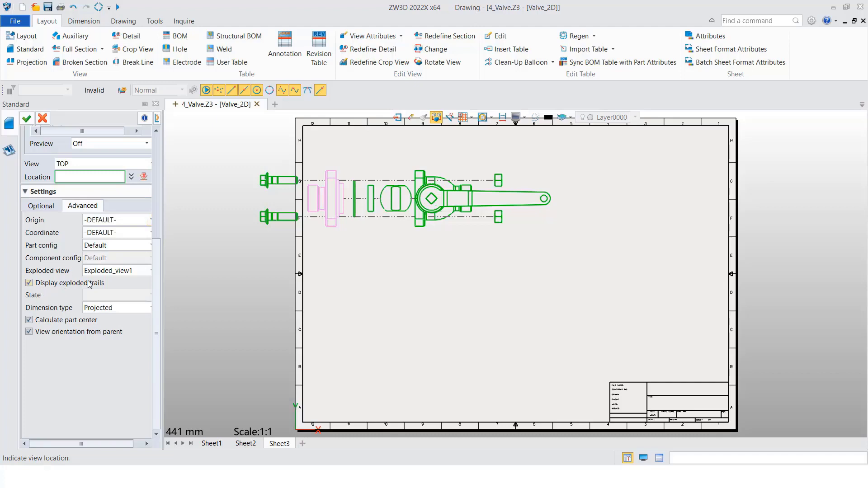
{"action": "left_click", "coordinate": [114, 270]}
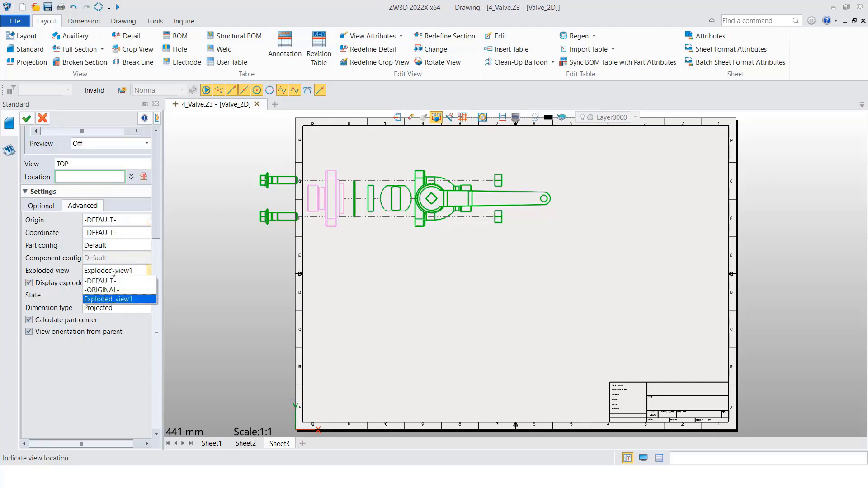
{"action": "left_click", "coordinate": [95, 299]}
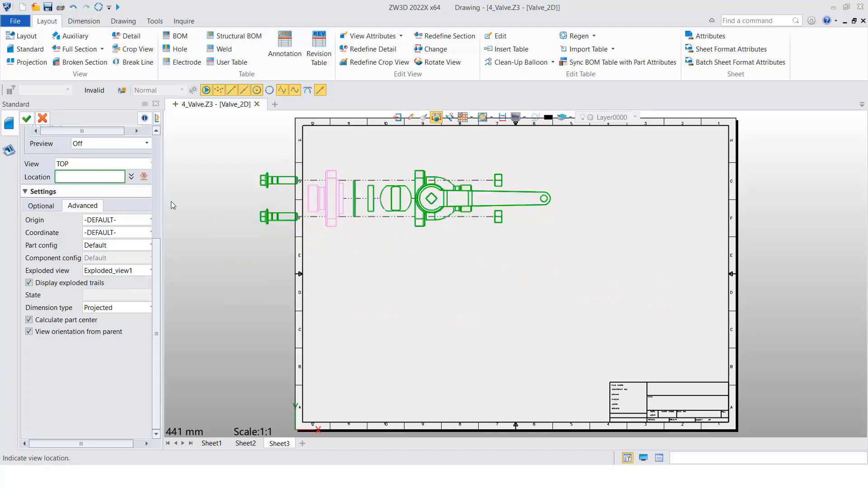
Set the standard view's orientation to Custom1 and place the exploded view near the middle of Sheet3, without adding projected views
{"action": "left_click_drag", "start_coordinate": [156, 263], "coordinate": [147, 158]}
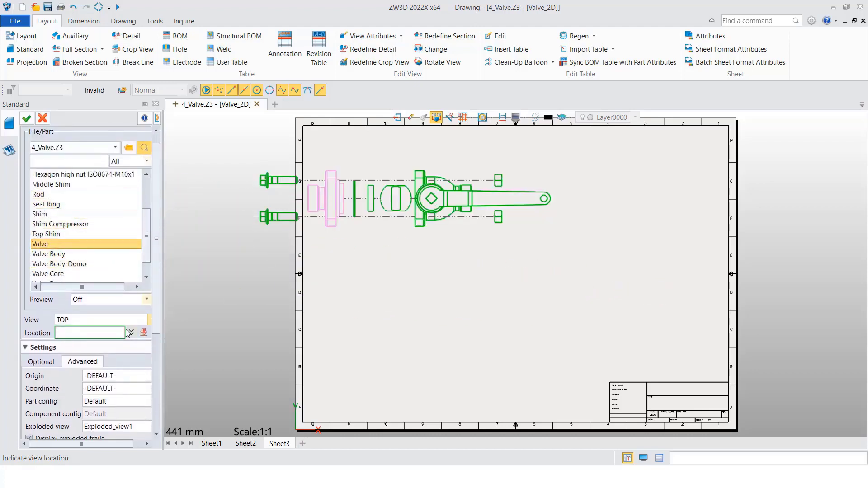
{"action": "left_click", "coordinate": [140, 320]}
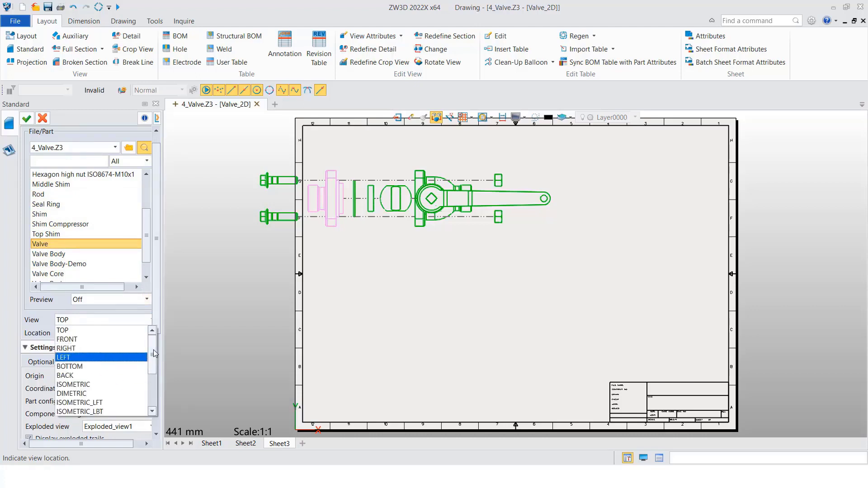
{"action": "scroll", "coordinate": [153, 361], "scroll_direction": "down", "scroll_amount": 1}
{"action": "scroll", "coordinate": [153, 370], "scroll_direction": "down", "scroll_amount": 2}
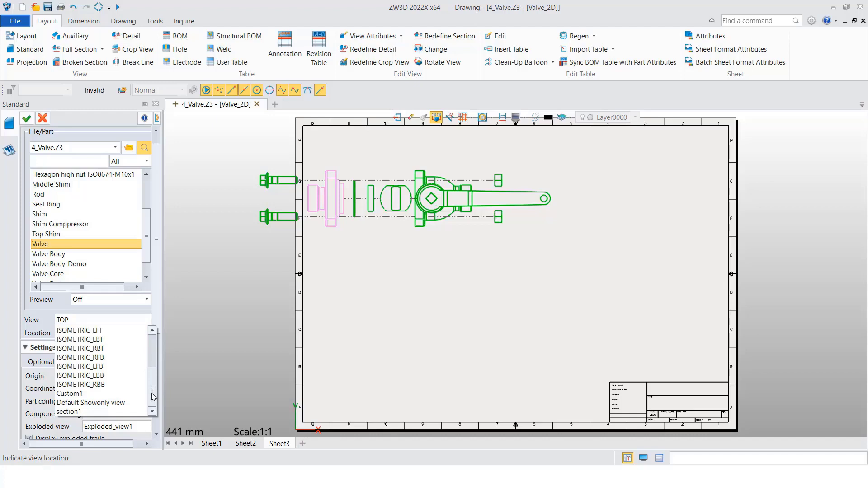
{"action": "left_click", "coordinate": [86, 394]}
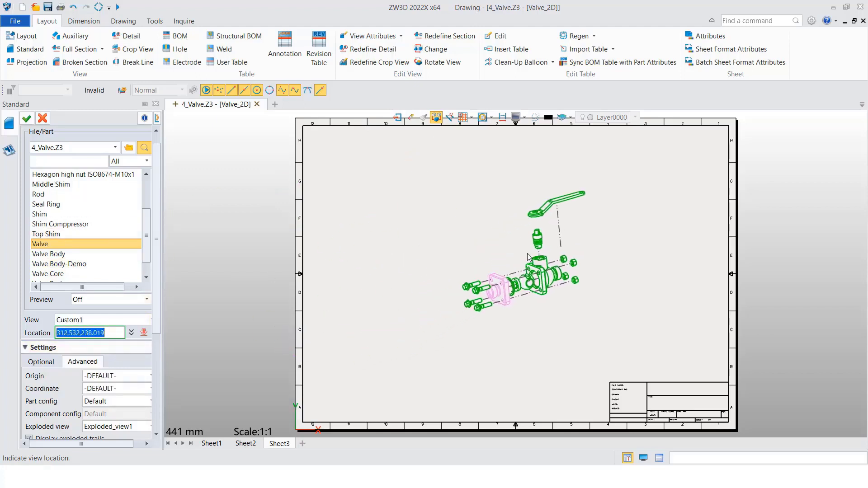
{"action": "left_click", "coordinate": [527, 256]}
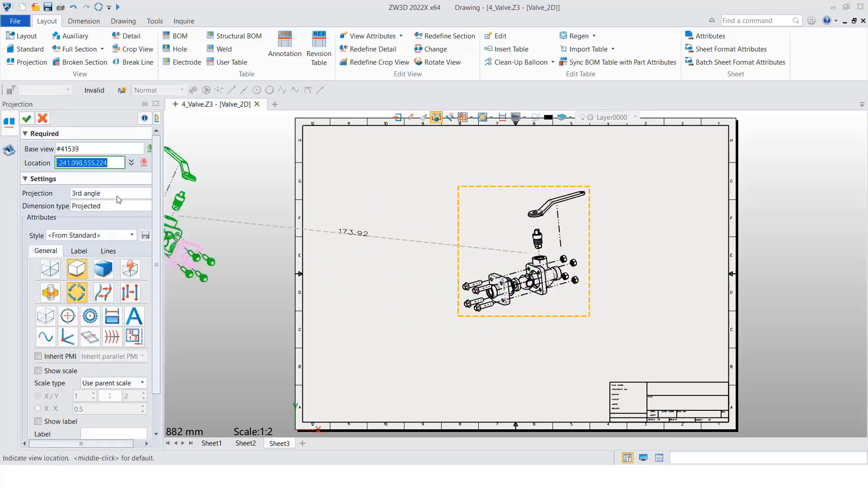
{"action": "left_click", "coordinate": [27, 120]}
Set the scale of the exploded view on Sheet3 to 1
{"action": "scroll", "coordinate": [523, 310], "scroll_direction": "up", "scroll_amount": 2}
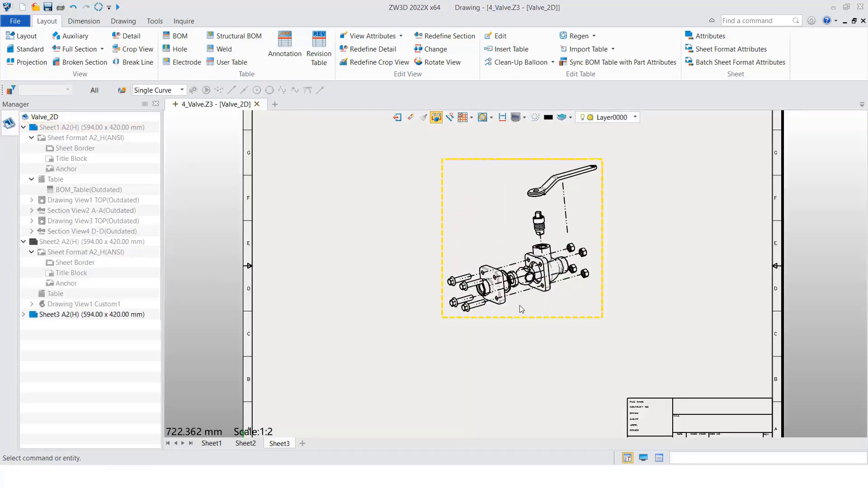
{"action": "middle_click_drag", "start_coordinate": [518, 304], "coordinate": [433, 305]}
{"action": "scroll", "coordinate": [434, 308], "scroll_direction": "down", "scroll_amount": 2}
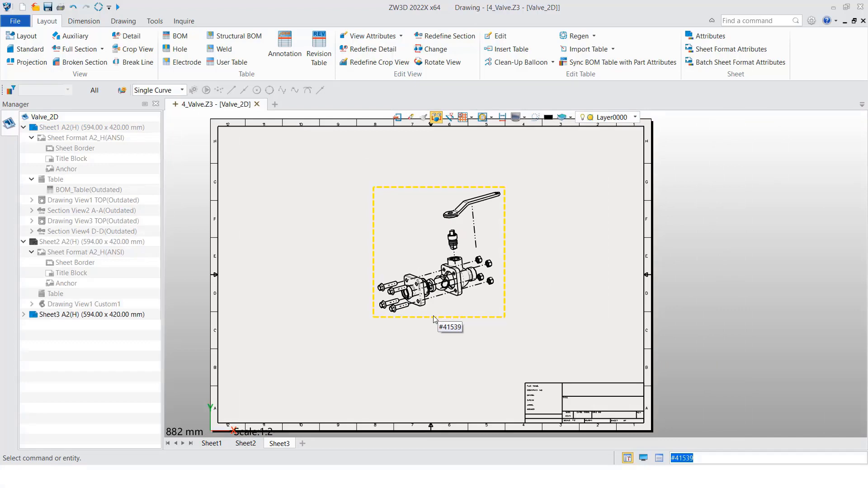
{"action": "right_click", "coordinate": [433, 316]}
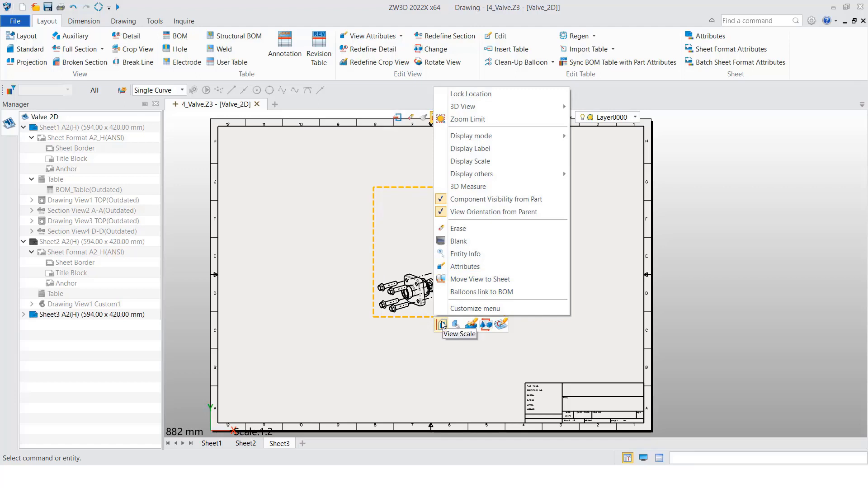
{"action": "left_click", "coordinate": [442, 324]}
{"action": "left_click", "coordinate": [116, 164]}
{"action": "type", "text": "1"}
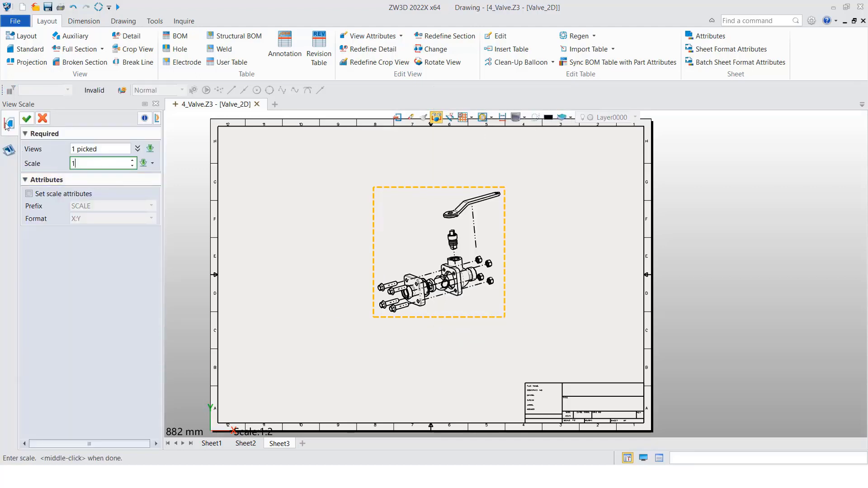
{"action": "left_click", "coordinate": [26, 118]}
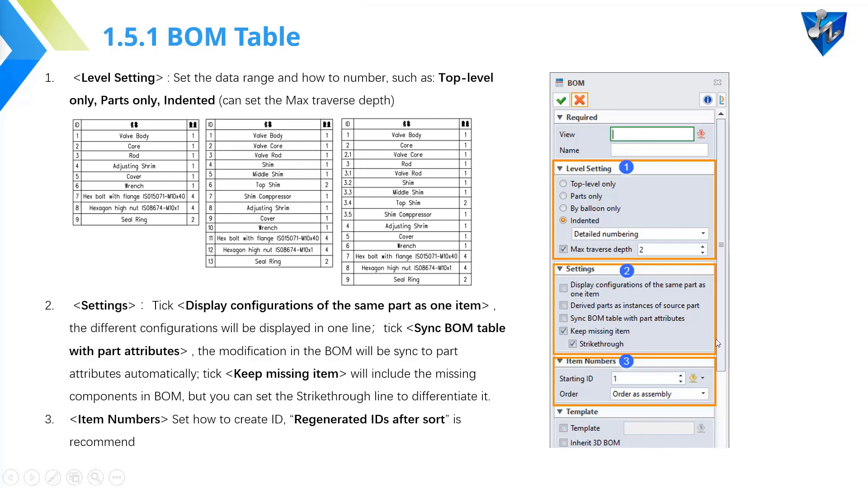
{"action": "left_click", "coordinate": [790, 337]}
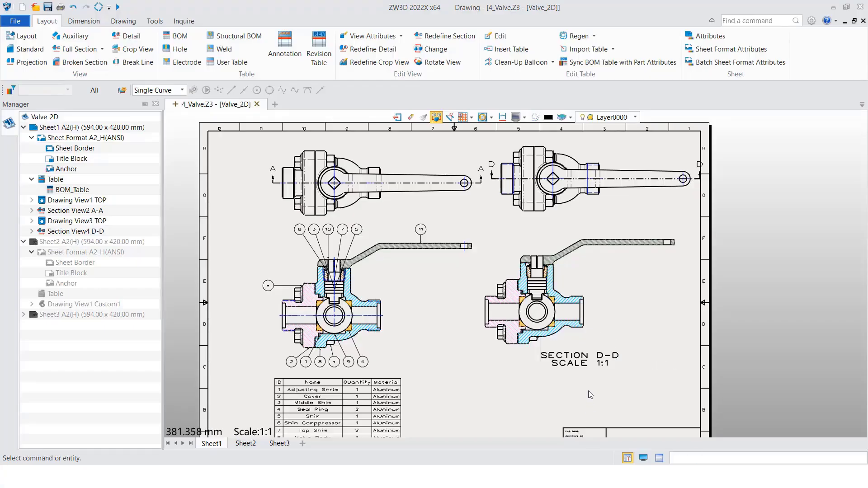
Start a BOM table on Sheet1 based on section view D-D
{"action": "mouse_move", "coordinate": [490, 377]}
{"action": "middle_mouse_down"}
{"action": "mouse_move", "coordinate": [586, 316]}
{"action": "mouse_move", "coordinate": [488, 310]}
{"action": "middle_mouse_up"}
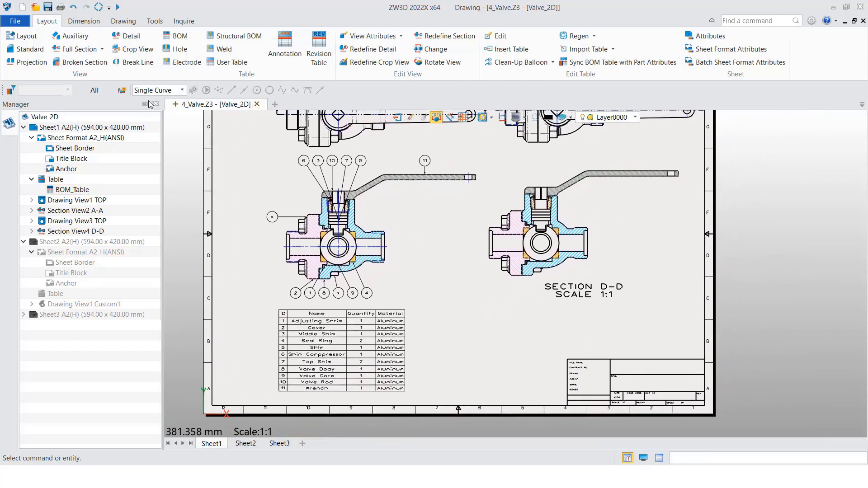
{"action": "left_click", "coordinate": [181, 40]}
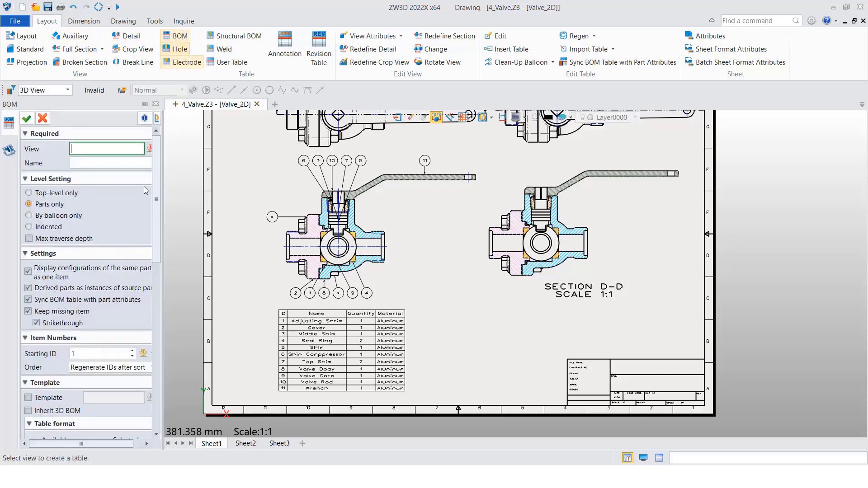
{"action": "left_click", "coordinate": [572, 201]}
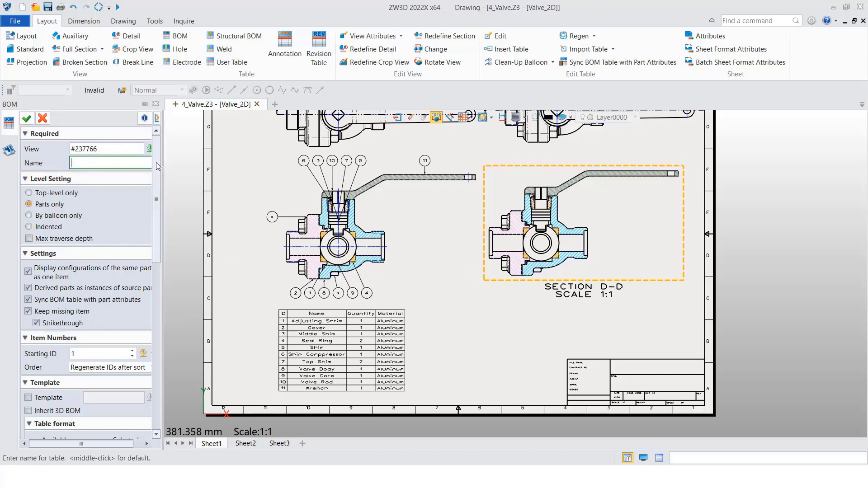
Review the BOM's level and item settings and choose Regenerate IDs after sort as the item number order
{"action": "scroll", "coordinate": [158, 166], "scroll_direction": "down", "scroll_amount": 3}
{"action": "scroll", "coordinate": [159, 174], "scroll_direction": "up", "scroll_amount": 3}
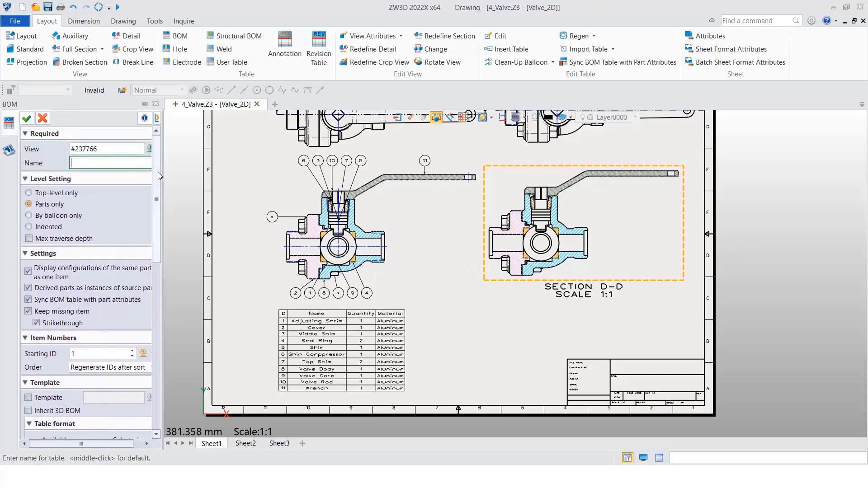
{"action": "scroll", "coordinate": [156, 189], "scroll_direction": "down", "scroll_amount": 3}
{"action": "scroll", "coordinate": [156, 192], "scroll_direction": "up", "scroll_amount": 2}
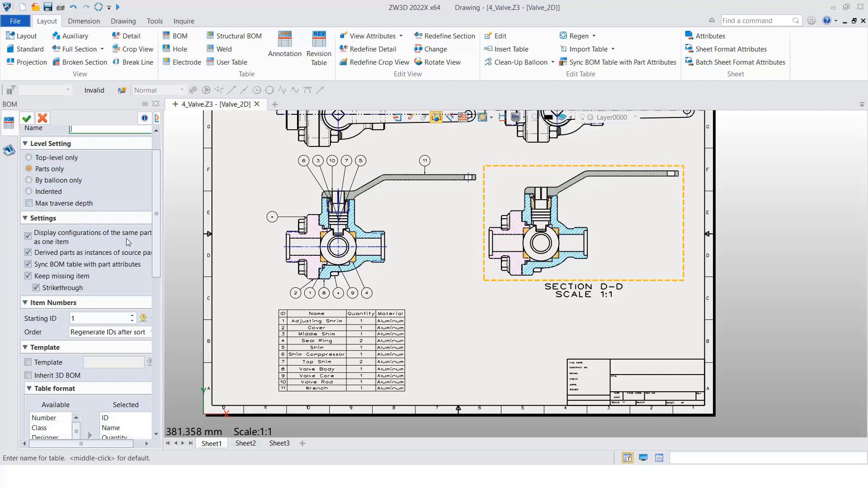
{"action": "left_click_drag", "start_coordinate": [158, 234], "coordinate": [158, 275]}
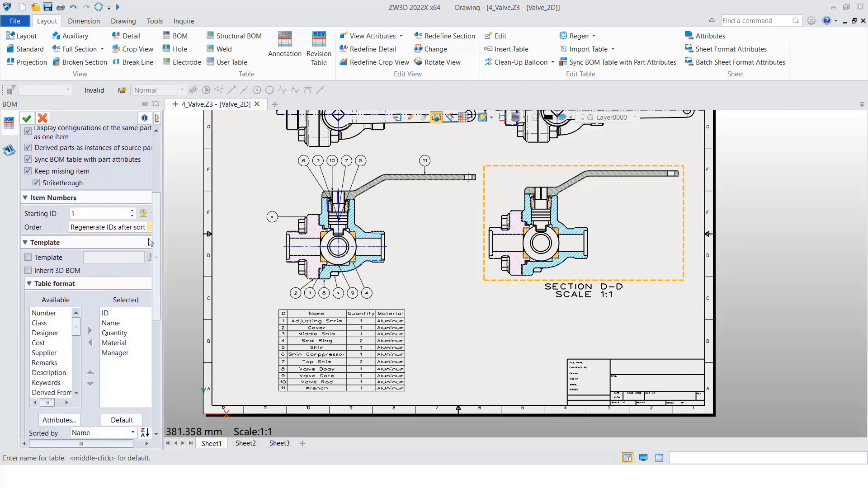
{"action": "mouse_move", "coordinate": [155, 217]}
{"action": "left_mouse_down"}
{"action": "mouse_move", "coordinate": [153, 182]}
{"action": "mouse_move", "coordinate": [159, 230]}
{"action": "left_mouse_up"}
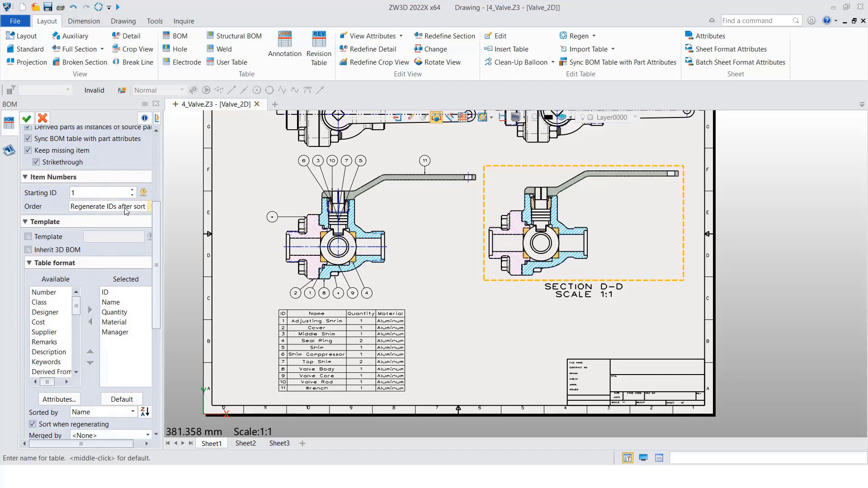
{"action": "left_click", "coordinate": [126, 207]}
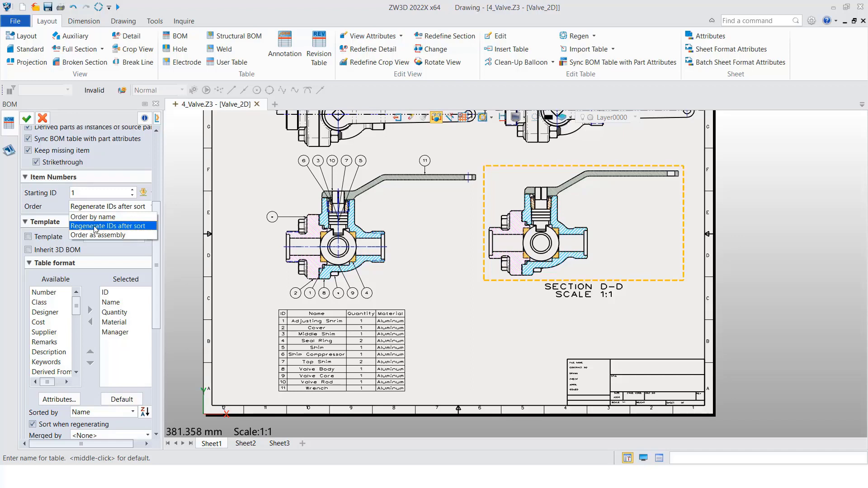
{"action": "left_click", "coordinate": [140, 227]}
Remove the Manager column from the BOM's selected table attributes
{"action": "scroll", "coordinate": [96, 245], "scroll_direction": "down", "scroll_amount": 2}
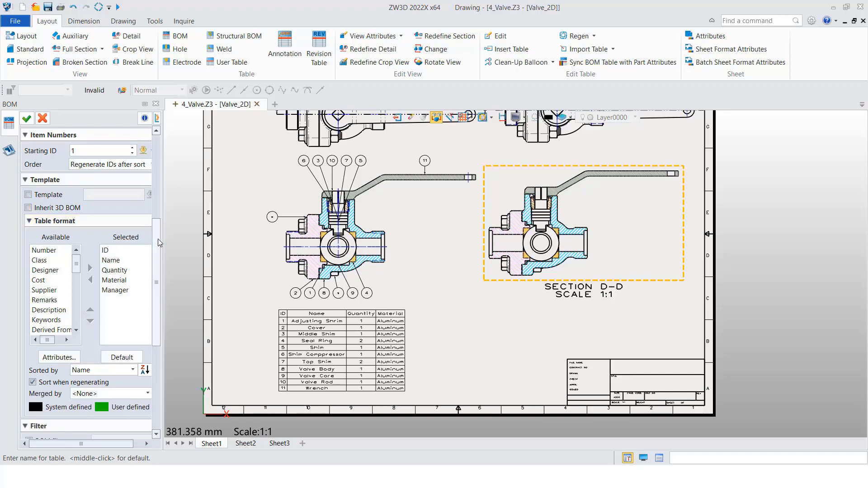
{"action": "scroll", "coordinate": [157, 256], "scroll_direction": "down", "scroll_amount": 2}
{"action": "scroll", "coordinate": [157, 256], "scroll_direction": "down", "scroll_amount": 3}
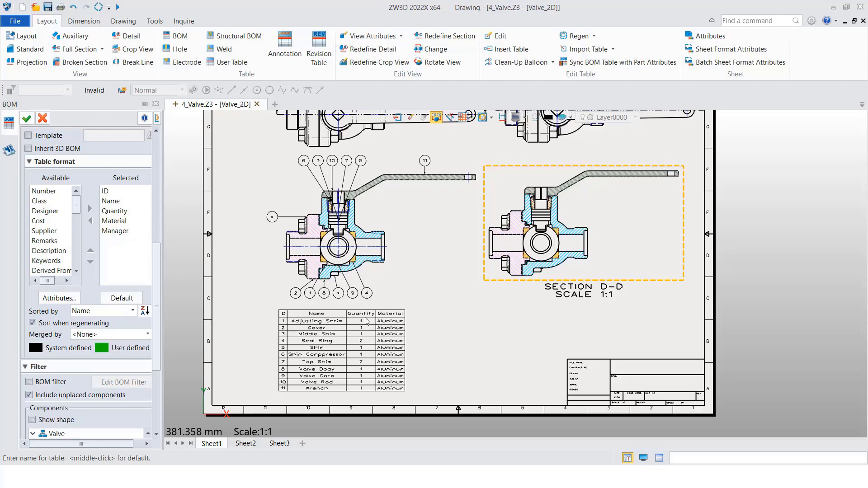
{"action": "left_click", "coordinate": [114, 231]}
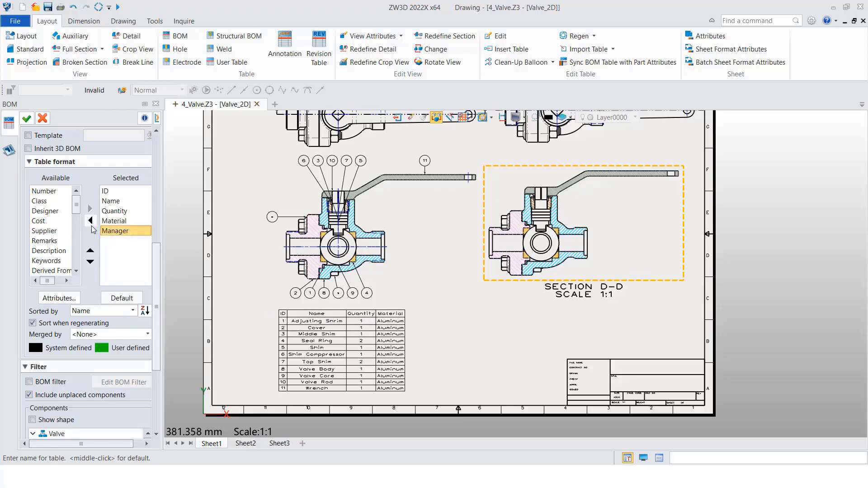
{"action": "left_click", "coordinate": [91, 220]}
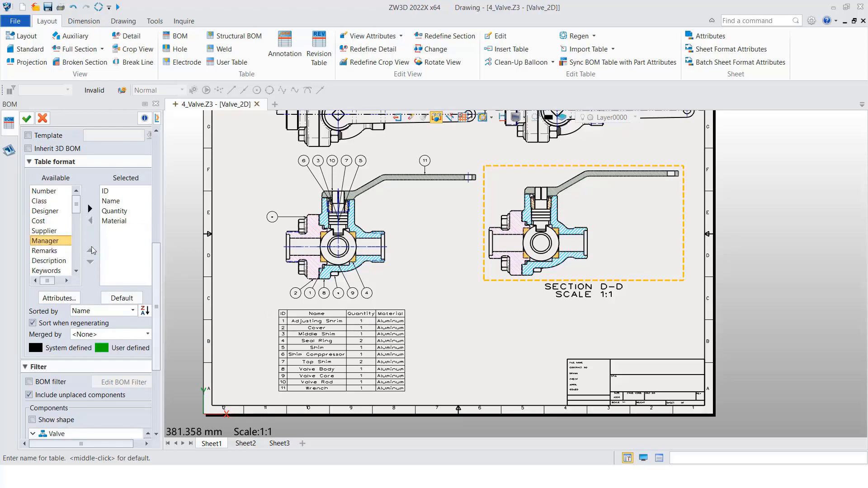
{"action": "left_click", "coordinate": [113, 221]}
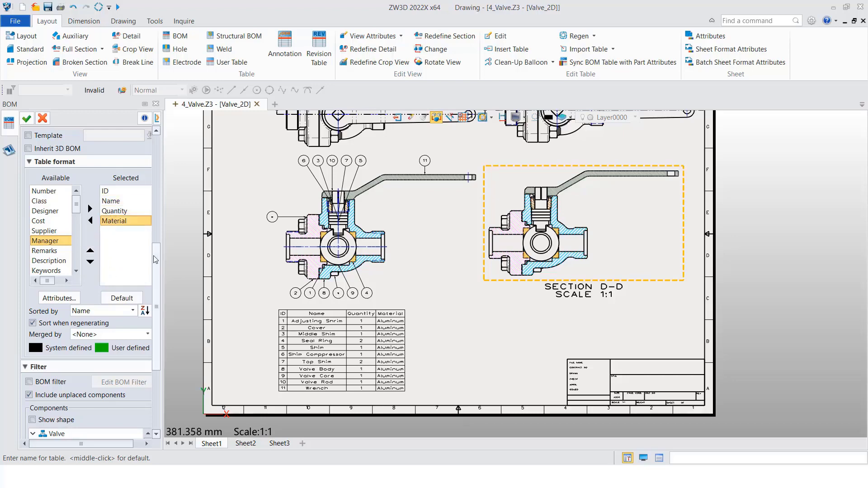
Sort the BOM table by Name
{"action": "scroll", "coordinate": [155, 259], "scroll_direction": "down", "scroll_amount": 5}
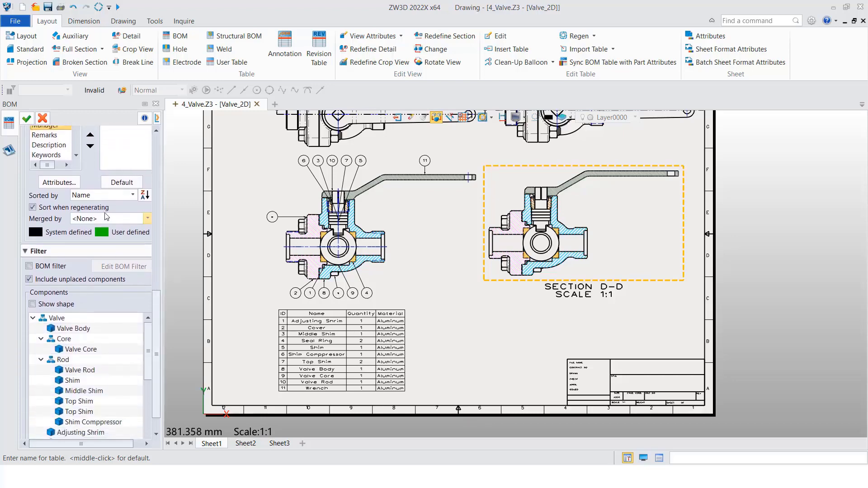
{"action": "left_click", "coordinate": [110, 196]}
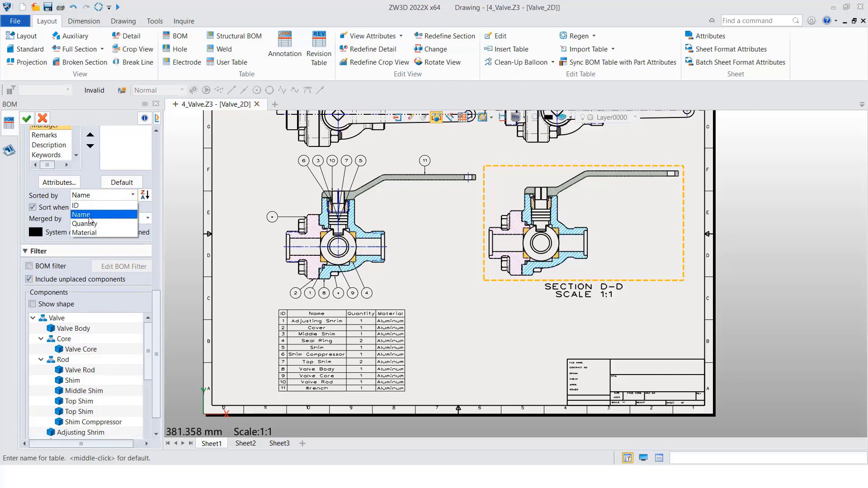
{"action": "left_click", "coordinate": [93, 217]}
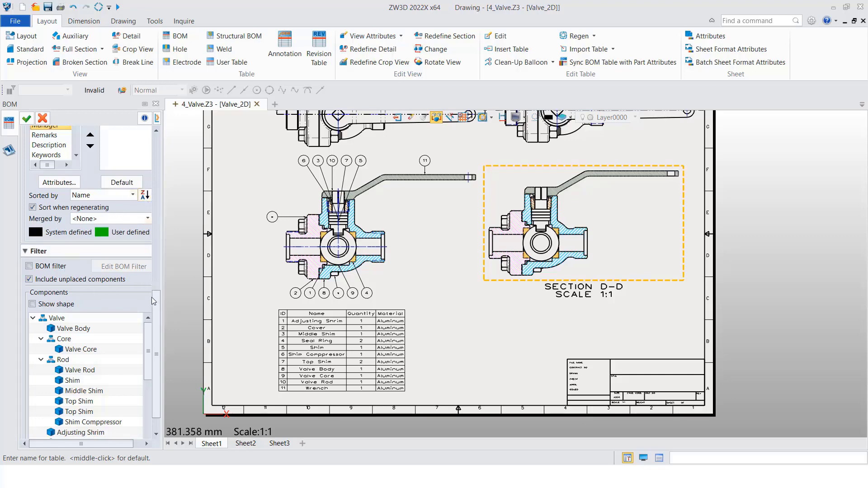
Create the BOM table and insert it beside the existing BOM table, below the section views
{"action": "scroll", "coordinate": [86, 212], "scroll_direction": "up", "scroll_amount": 10}
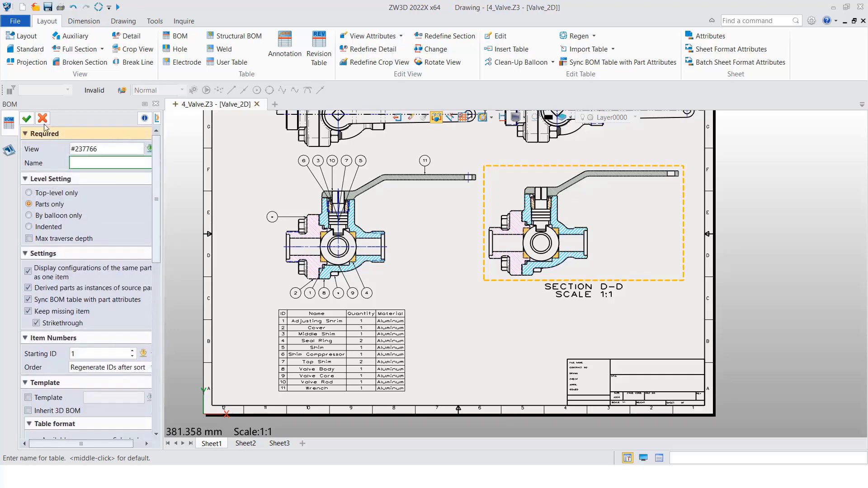
{"action": "left_click", "coordinate": [26, 118]}
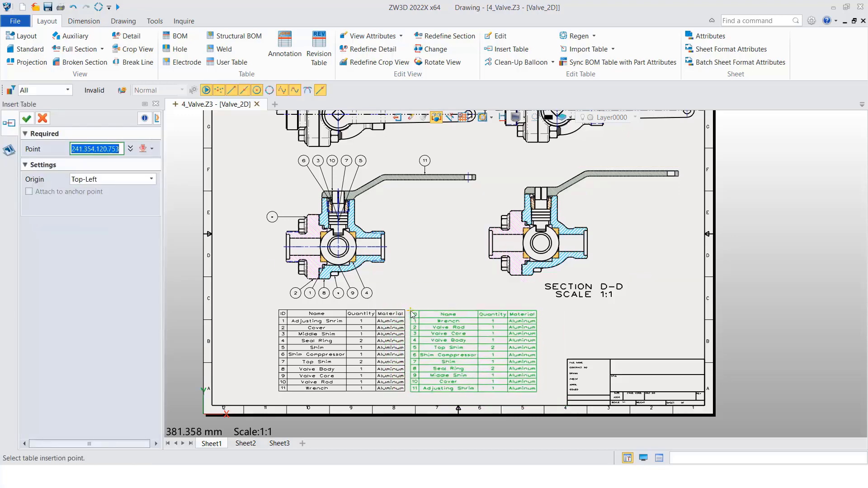
{"action": "left_click", "coordinate": [416, 313]}
{"action": "middle_click", "coordinate": [451, 276]}
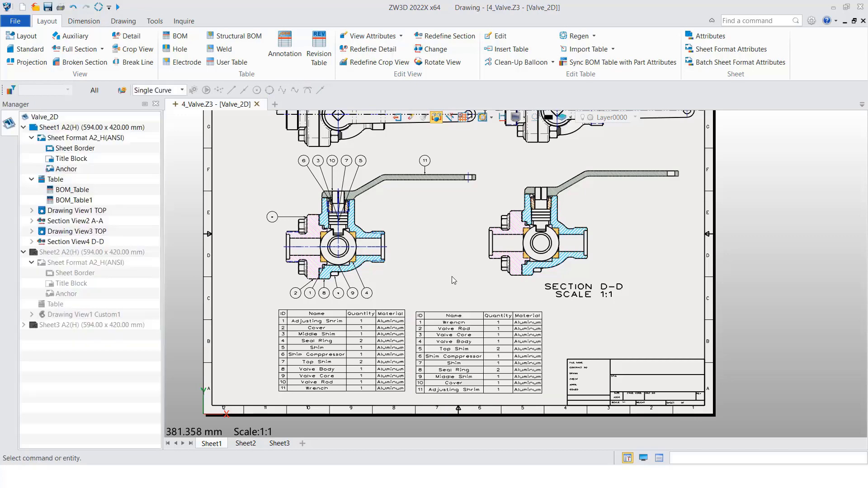
Add auto balloons with ID text to section view D-D, using the square pattern, edge leaders, offset 10 and CW order
{"action": "middle_click_drag", "start_coordinate": [468, 347], "coordinate": [415, 360]}
{"action": "left_click", "coordinate": [438, 300]}
{"action": "middle_click_drag", "start_coordinate": [463, 304], "coordinate": [470, 357]}
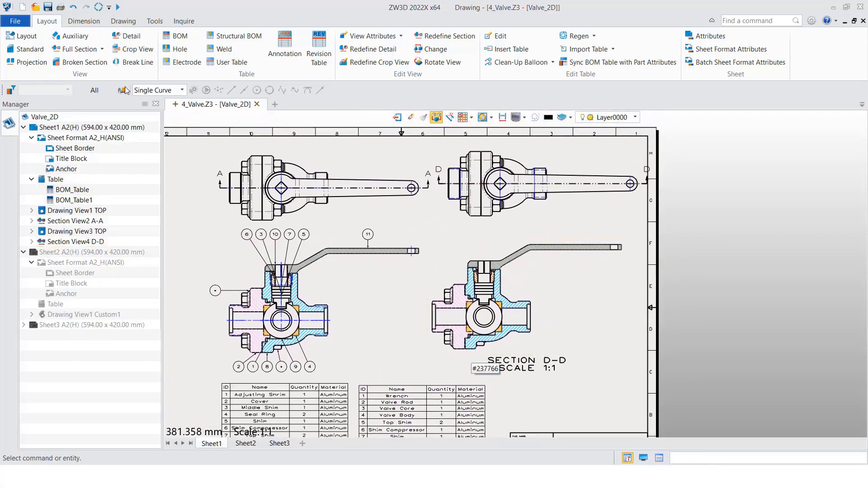
{"action": "left_click", "coordinate": [85, 22]}
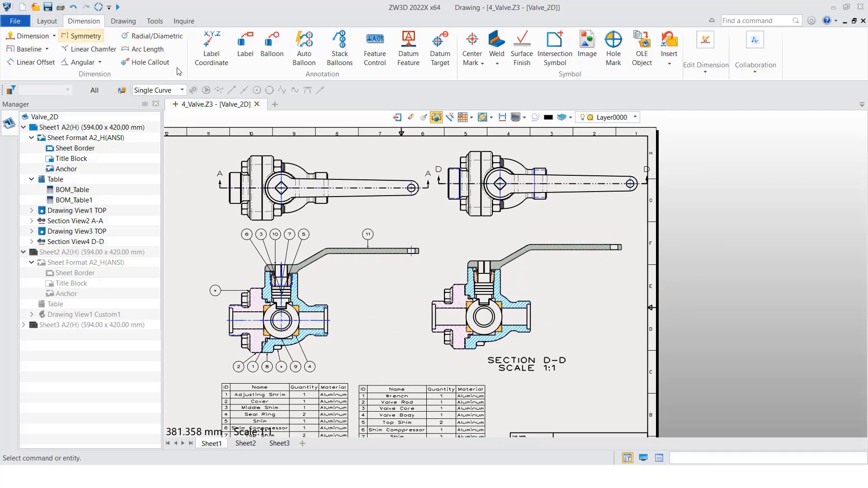
{"action": "left_click", "coordinate": [304, 47]}
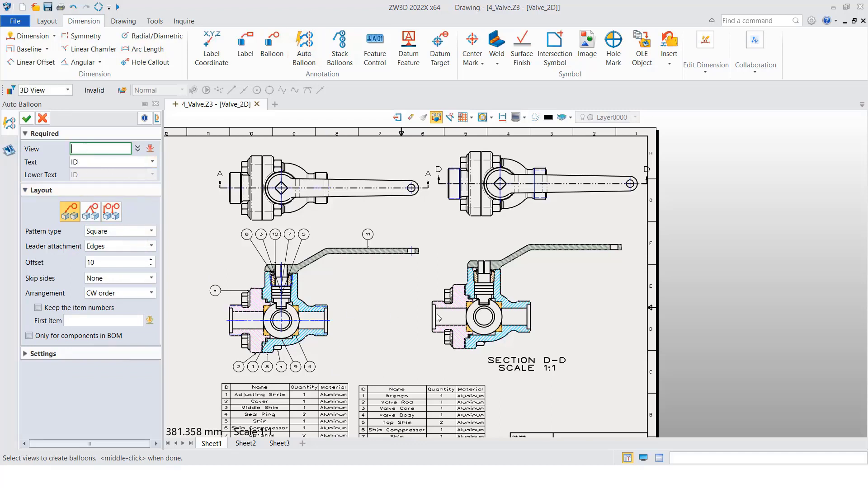
{"action": "left_click", "coordinate": [490, 290]}
{"action": "left_click", "coordinate": [299, 303]}
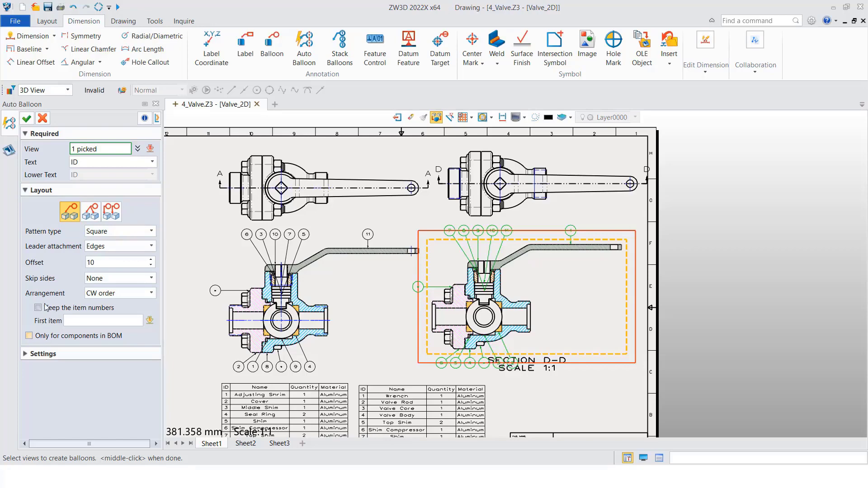
{"action": "left_click", "coordinate": [26, 118]}
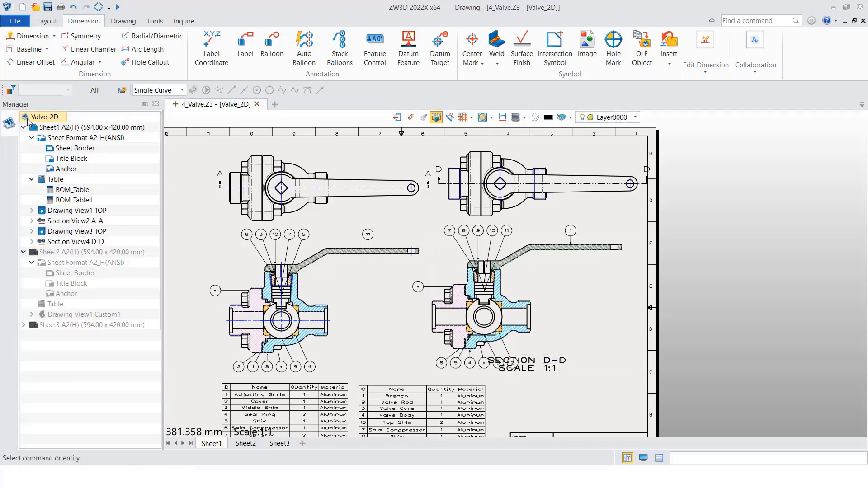
Turn off the scale and label display in the view attributes of section view D-D
{"action": "scroll", "coordinate": [452, 337], "scroll_direction": "up", "scroll_amount": 3}
{"action": "scroll", "coordinate": [472, 339], "scroll_direction": "down", "scroll_amount": 3}
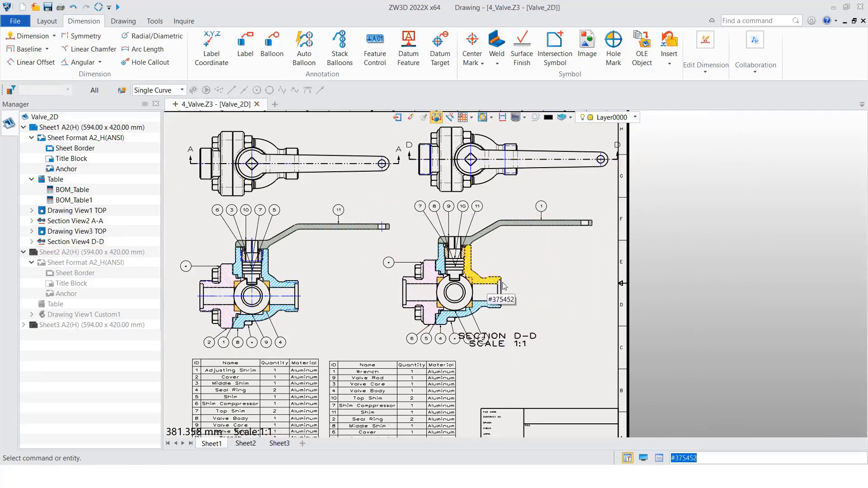
{"action": "right_click", "coordinate": [528, 282]}
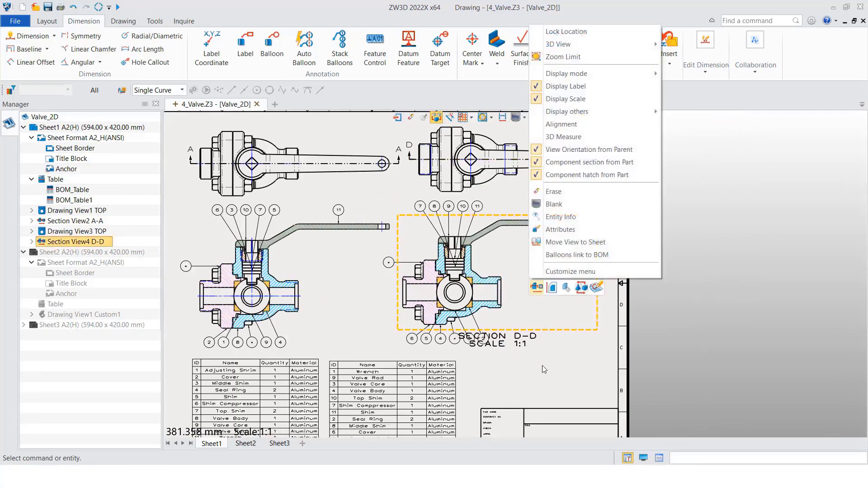
{"action": "left_click", "coordinate": [560, 229]}
{"action": "left_click", "coordinate": [708, 256]}
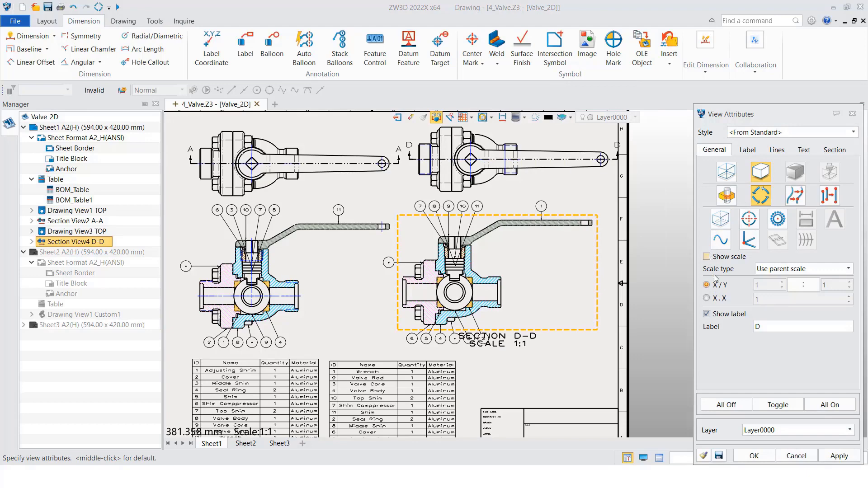
{"action": "left_click", "coordinate": [754, 456]}
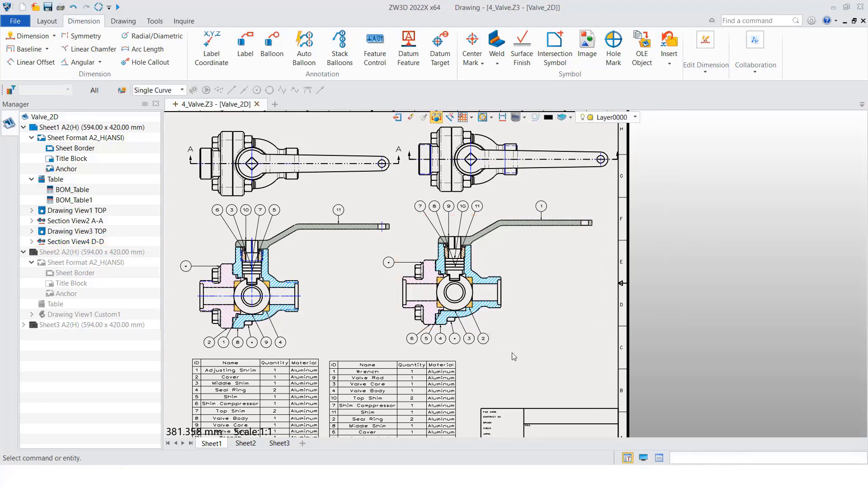
Examine section view D-D's balloon numbers against its BOM table, and check where the leaders meet the stacked shims
{"action": "scroll", "coordinate": [471, 335], "scroll_direction": "up", "scroll_amount": 5}
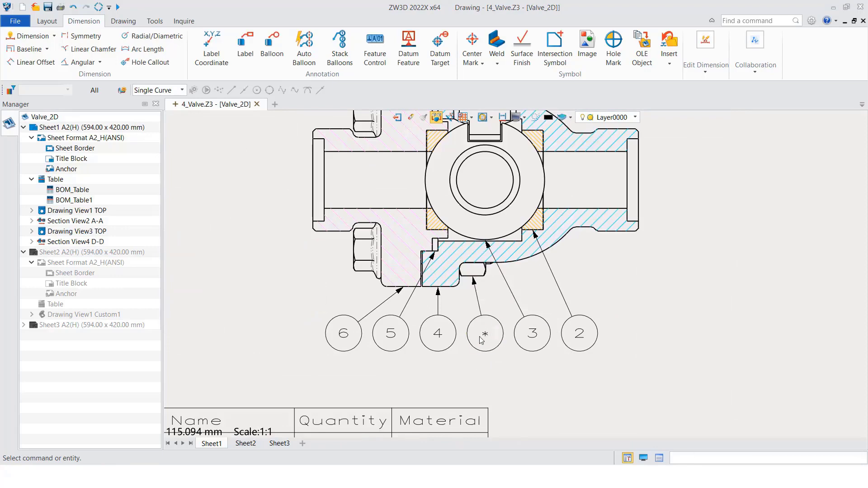
{"action": "scroll", "coordinate": [479, 328], "scroll_direction": "down", "scroll_amount": 3}
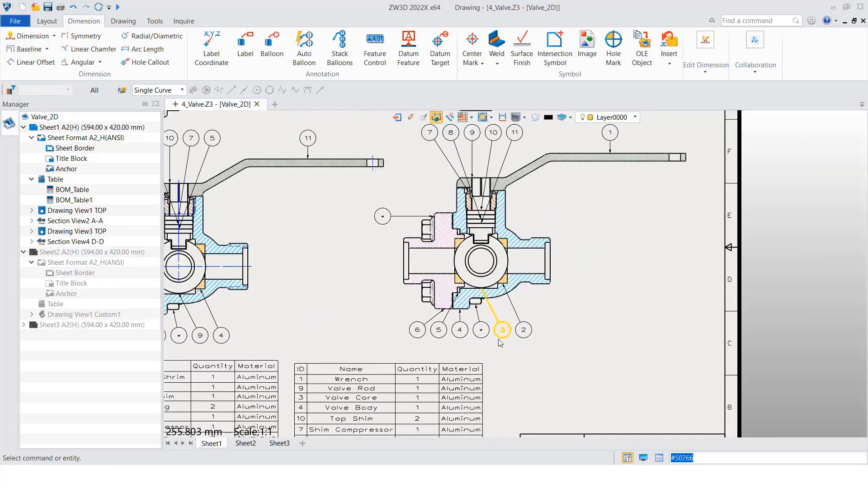
{"action": "middle_click_drag", "start_coordinate": [488, 356], "coordinate": [505, 312]}
{"action": "scroll", "coordinate": [446, 360], "scroll_direction": "down", "scroll_amount": 1}
{"action": "left_click", "coordinate": [448, 362]}
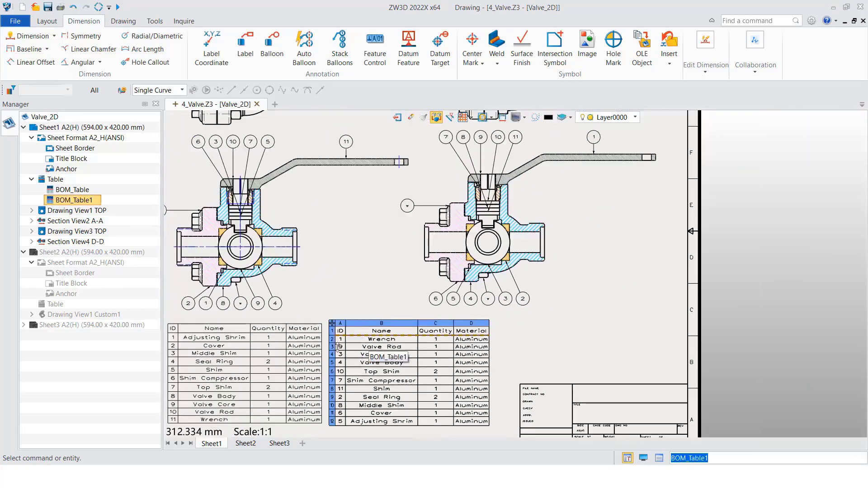
{"action": "middle_click_drag", "start_coordinate": [530, 346], "coordinate": [562, 370]}
{"action": "middle_click_drag", "start_coordinate": [528, 206], "coordinate": [474, 312]}
{"action": "scroll", "coordinate": [476, 299], "scroll_direction": "up", "scroll_amount": 2}
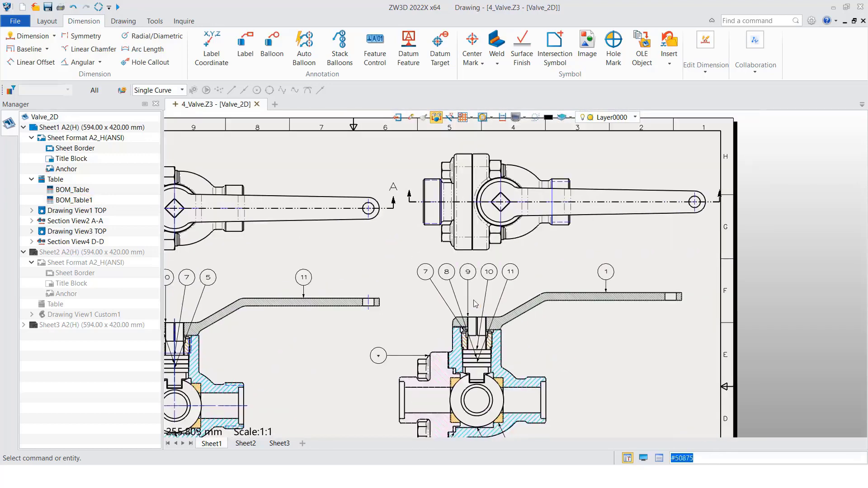
{"action": "scroll", "coordinate": [475, 342], "scroll_direction": "up", "scroll_amount": 2}
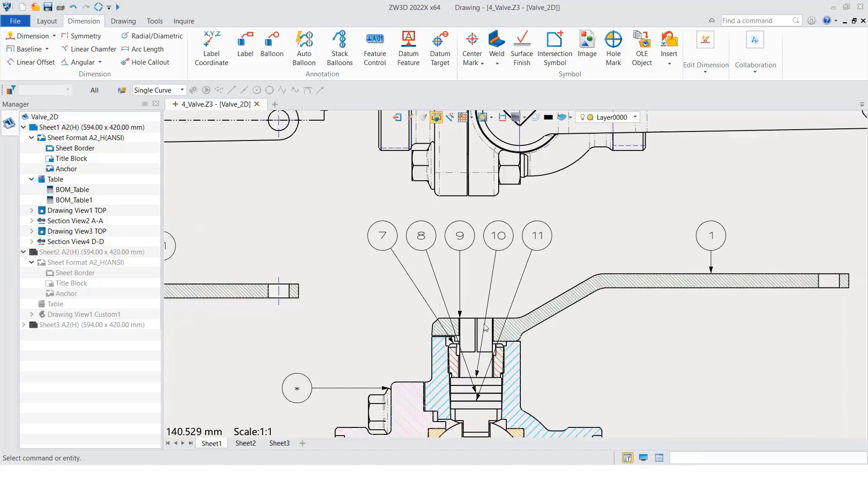
{"action": "middle_click_drag", "start_coordinate": [486, 380], "coordinate": [504, 333]}
{"action": "scroll", "coordinate": [504, 333], "scroll_direction": "up", "scroll_amount": 3}
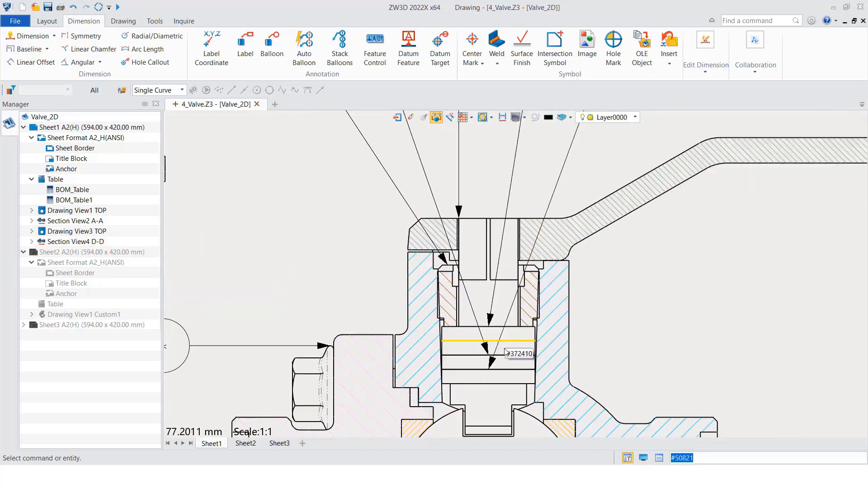
{"action": "scroll", "coordinate": [510, 354], "scroll_direction": "down", "scroll_amount": 3}
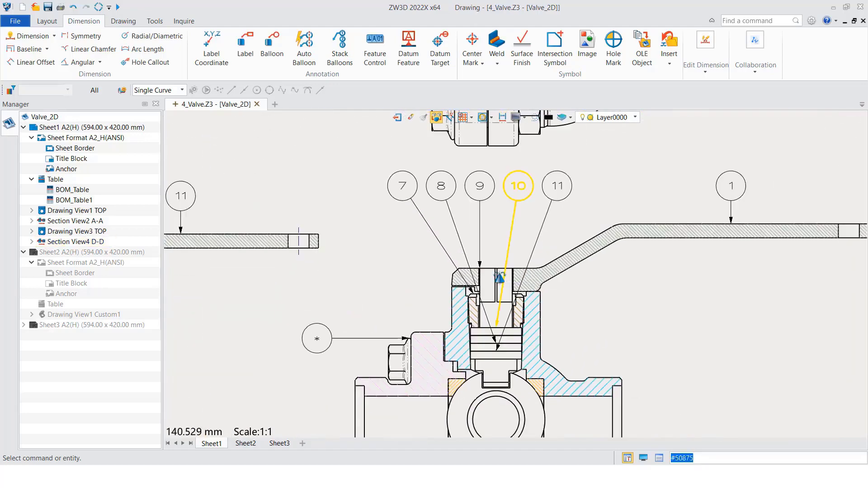
Delete balloon 10 between balloons 9 and 11 in section view D-D
{"action": "middle_click_drag", "start_coordinate": [520, 212], "coordinate": [502, 243]}
{"action": "left_click", "coordinate": [505, 238]}
{"action": "key", "text": "Escape"}
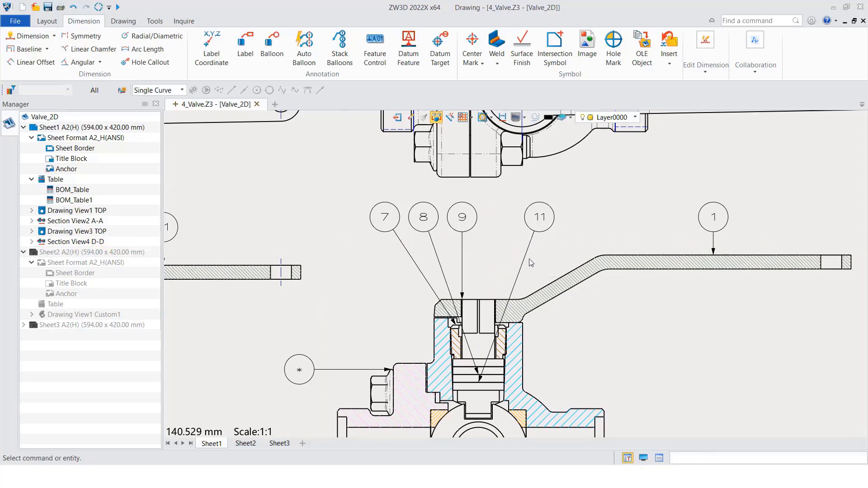
Insert a circular ID balloon for the upper top shim between balloons 9 and 11, with an additional leader to the shim below it
{"action": "left_click", "coordinate": [271, 47]}
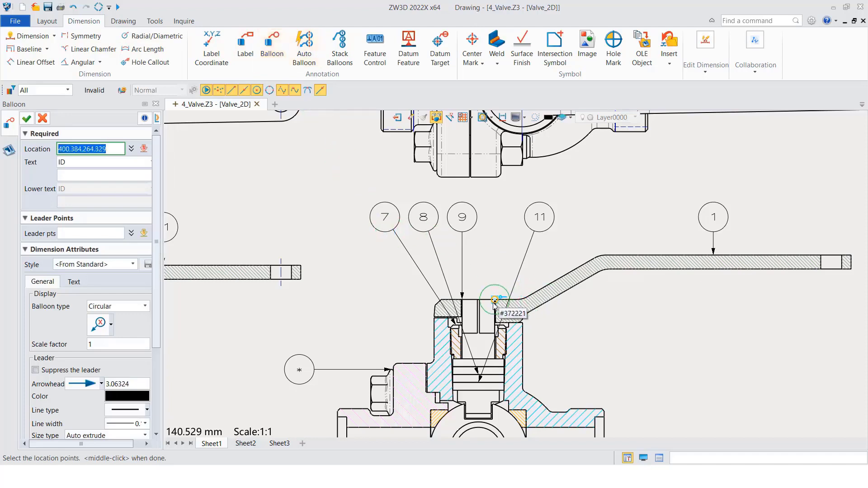
{"action": "left_click", "coordinate": [476, 358]}
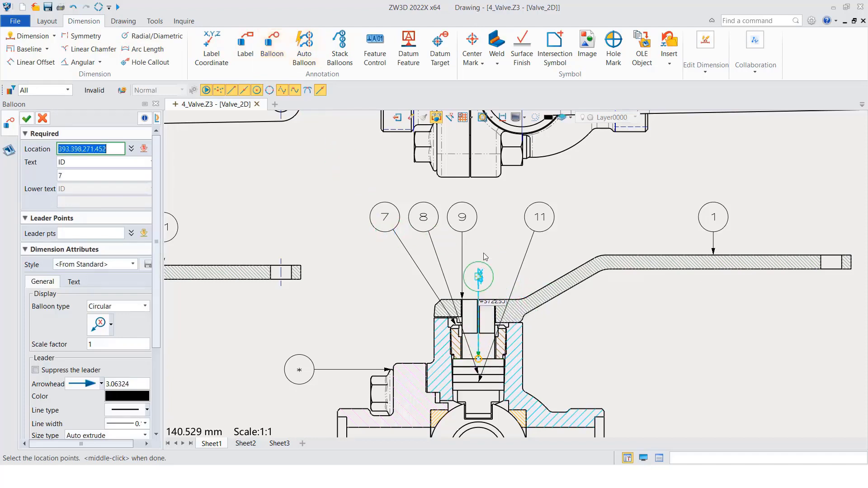
{"action": "left_click", "coordinate": [495, 217]}
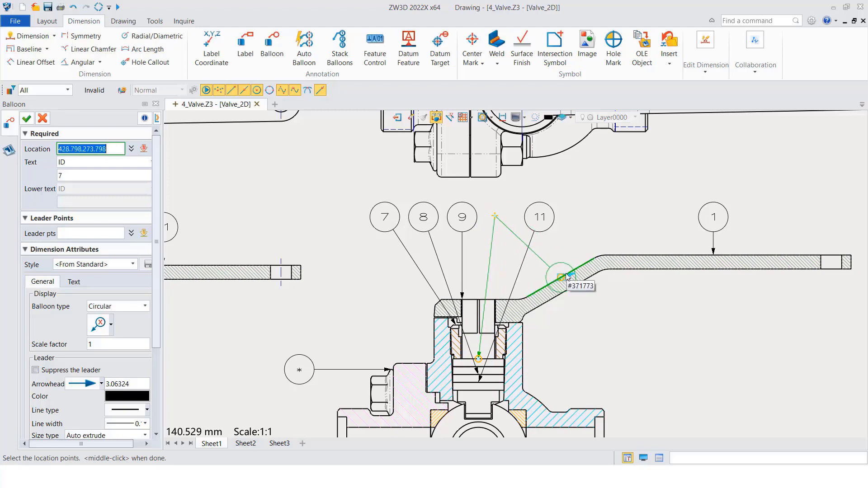
{"action": "middle_click", "coordinate": [584, 345]}
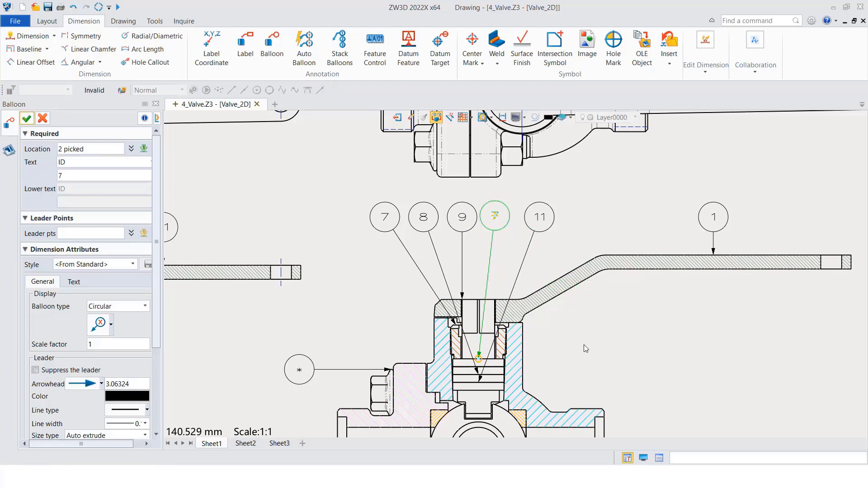
{"action": "left_click", "coordinate": [73, 233]}
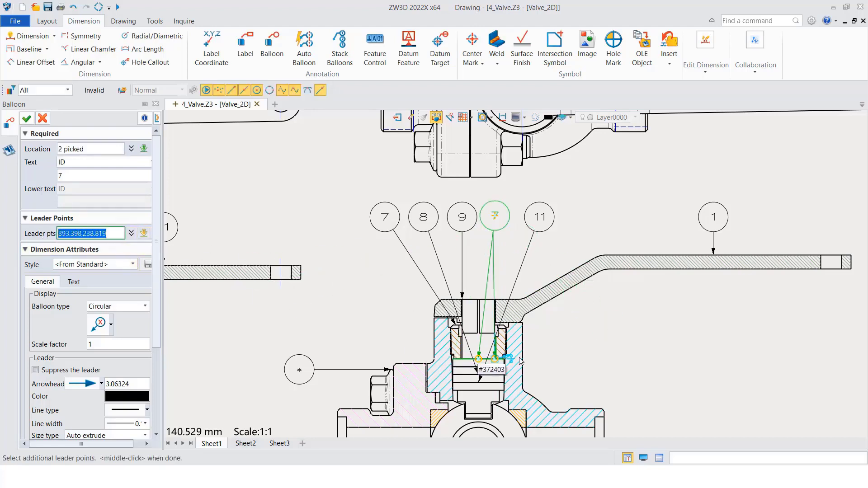
{"action": "scroll", "coordinate": [488, 360], "scroll_direction": "up", "scroll_amount": 3}
{"action": "left_click", "coordinate": [475, 376]}
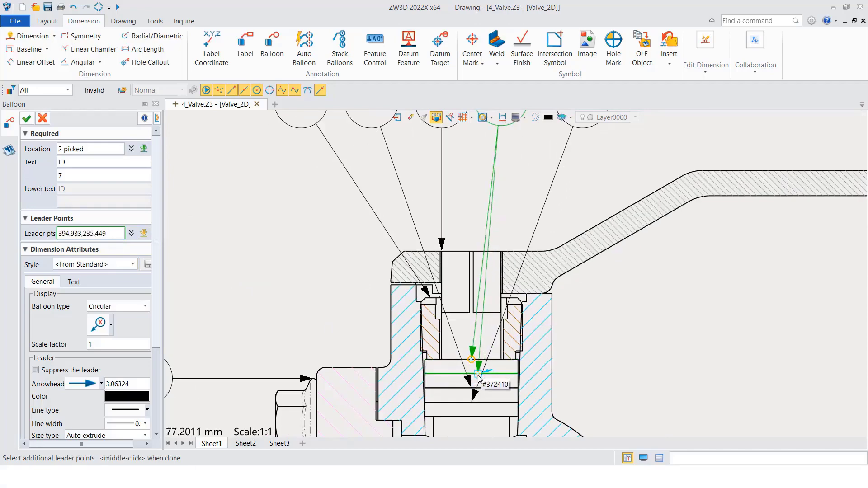
{"action": "middle_click", "coordinate": [608, 342]}
{"action": "scroll", "coordinate": [551, 383], "scroll_direction": "down", "scroll_amount": 3}
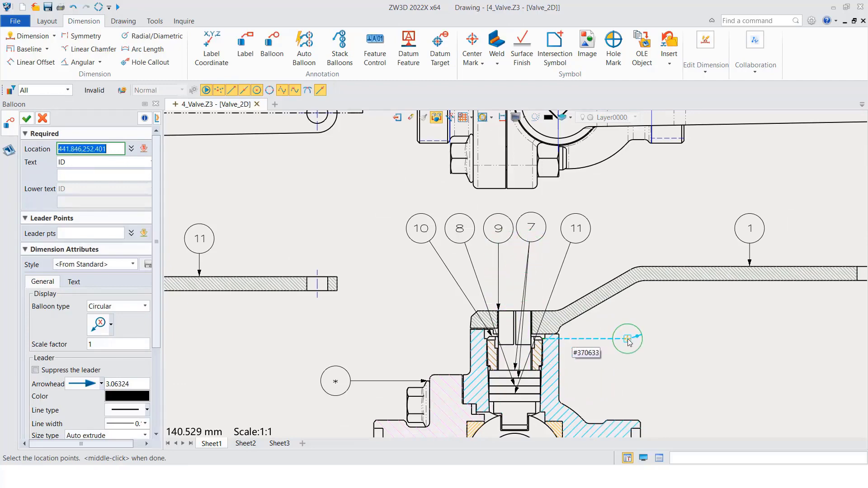
{"action": "key", "text": "Escape"}
Stack balloons 8 and 11 vertically upward on main balloon 7 in section view D-D
{"action": "mouse_move", "coordinate": [550, 311]}
{"action": "middle_mouse_down"}
{"action": "mouse_move", "coordinate": [492, 305]}
{"action": "mouse_move", "coordinate": [485, 267]}
{"action": "middle_mouse_up"}
{"action": "scroll", "coordinate": [460, 339], "scroll_direction": "up", "scroll_amount": 2}
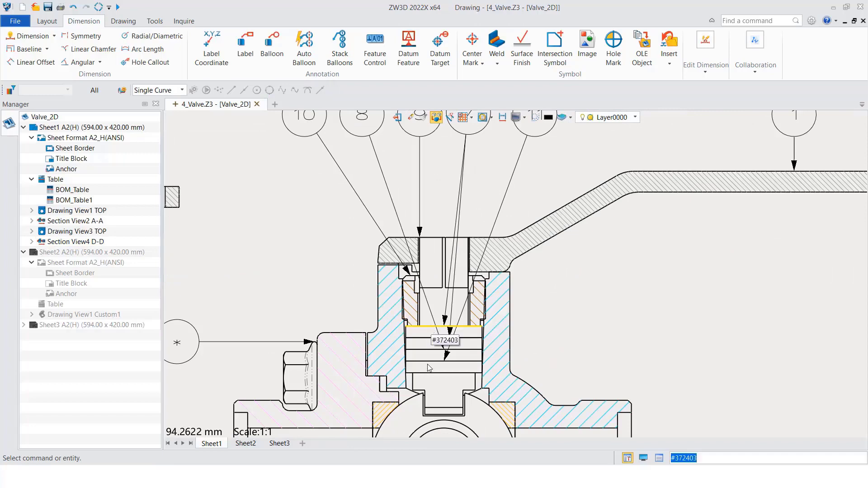
{"action": "left_click", "coordinate": [338, 50]}
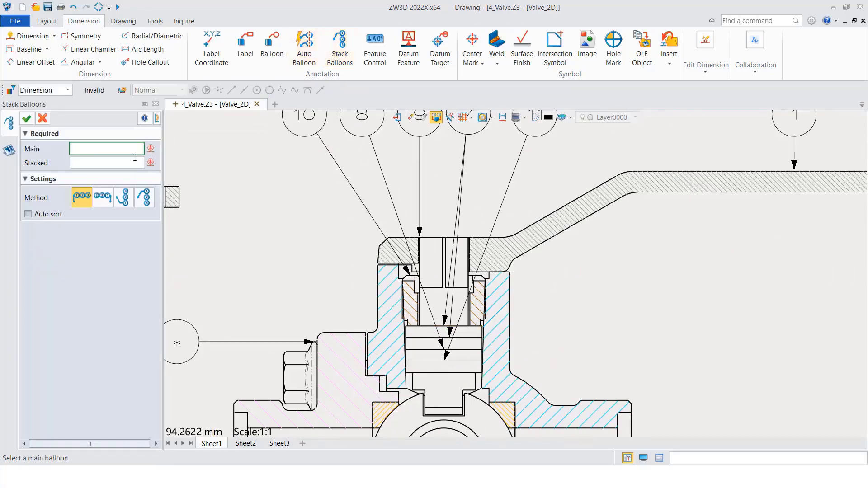
{"action": "scroll", "coordinate": [411, 257], "scroll_direction": "down", "scroll_amount": 2}
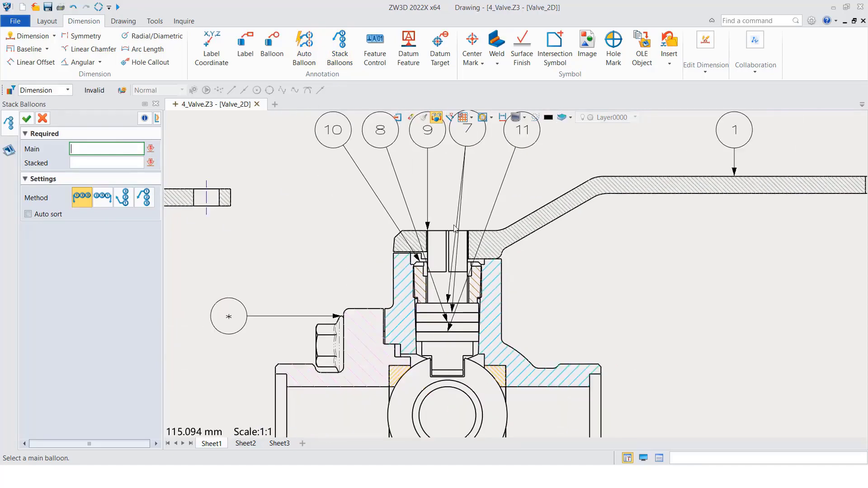
{"action": "left_click", "coordinate": [473, 144]}
{"action": "mouse_move", "coordinate": [467, 215]}
{"action": "middle_mouse_down"}
{"action": "mouse_move", "coordinate": [428, 260]}
{"action": "mouse_move", "coordinate": [419, 234]}
{"action": "middle_mouse_up"}
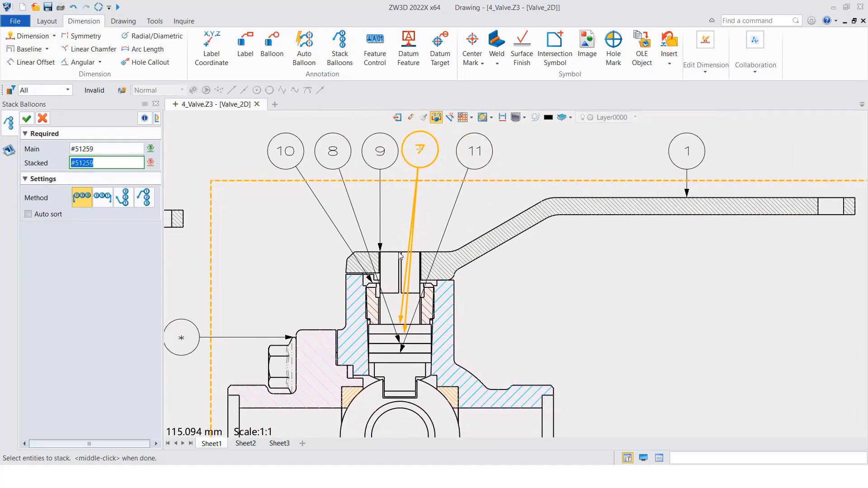
{"action": "left_click", "coordinate": [473, 154]}
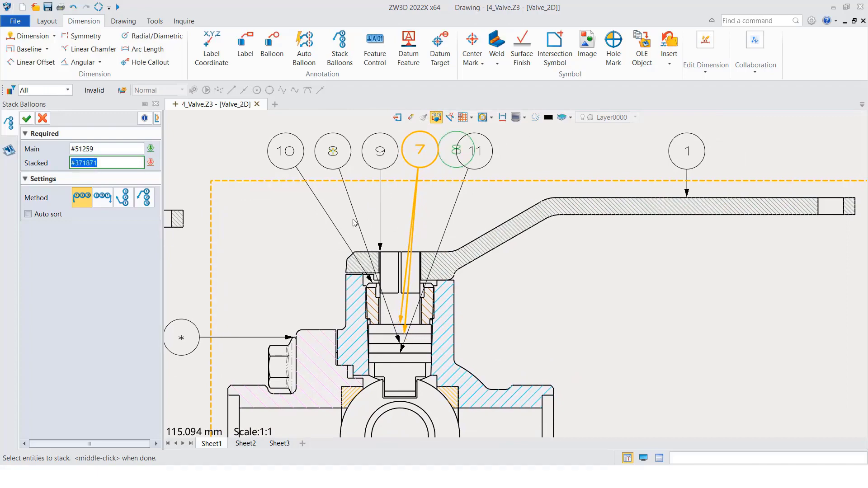
{"action": "left_click", "coordinate": [336, 151]}
{"action": "left_click", "coordinate": [486, 153]}
{"action": "left_click", "coordinate": [487, 153]}
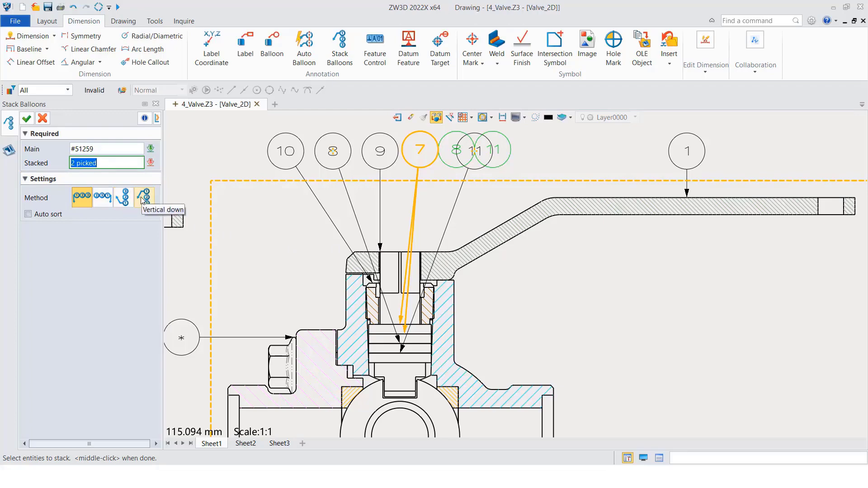
{"action": "left_click", "coordinate": [123, 197]}
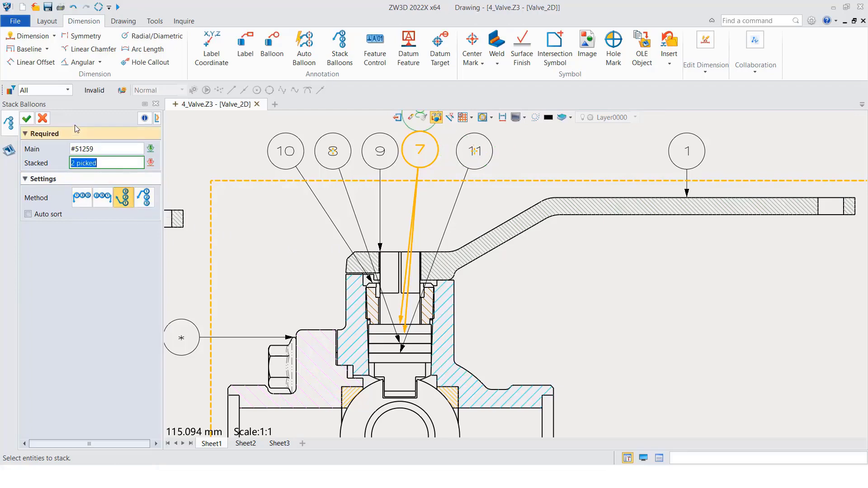
{"action": "left_click", "coordinate": [27, 119]}
Review the stacked balloons in section view D-D and compare the balloon layout with section view A-A
{"action": "scroll", "coordinate": [374, 229], "scroll_direction": "down", "scroll_amount": 3}
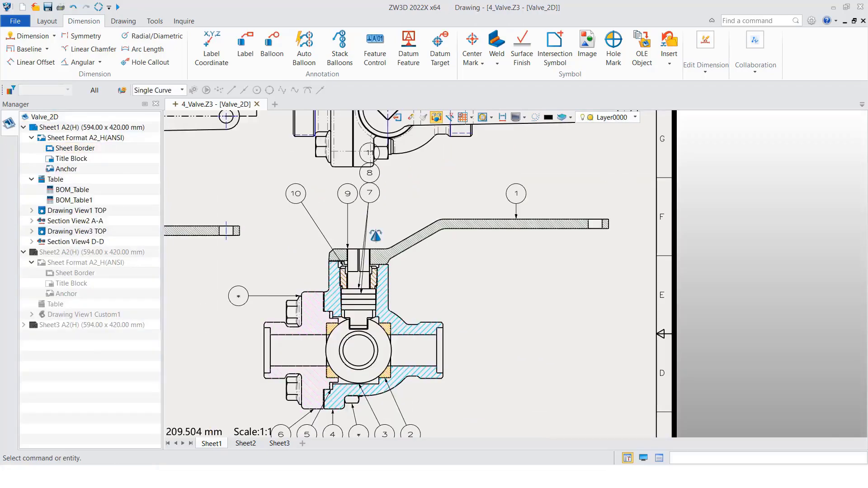
{"action": "middle_click_drag", "start_coordinate": [373, 229], "coordinate": [385, 295]}
{"action": "scroll", "coordinate": [387, 309], "scroll_direction": "down", "scroll_amount": 3}
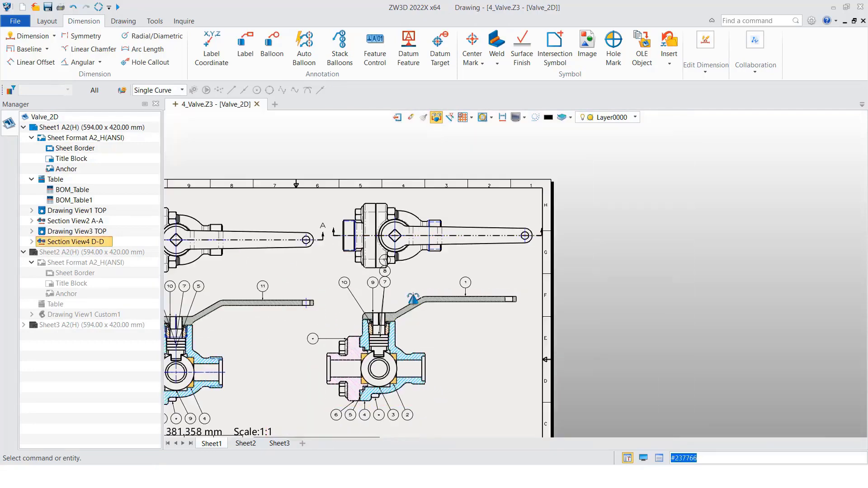
{"action": "middle_click_drag", "start_coordinate": [412, 321], "coordinate": [425, 286]}
{"action": "left_click_drag", "start_coordinate": [448, 343], "coordinate": [444, 356]}
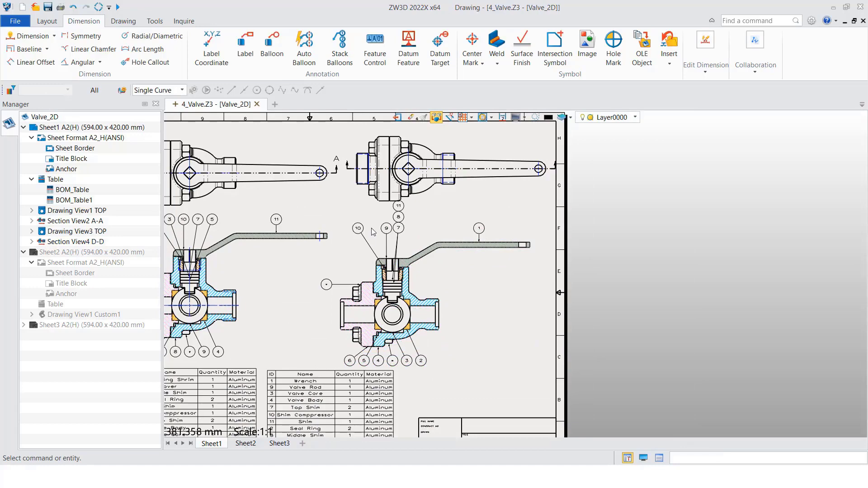
{"action": "scroll", "coordinate": [409, 218], "scroll_direction": "up", "scroll_amount": 7}
{"action": "scroll", "coordinate": [410, 245], "scroll_direction": "down", "scroll_amount": 8}
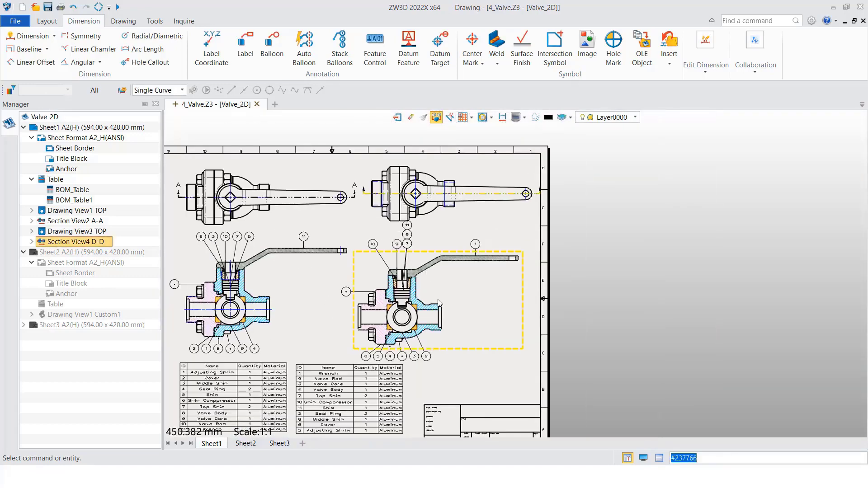
{"action": "scroll", "coordinate": [413, 312], "scroll_direction": "up", "scroll_amount": 1}
{"action": "middle_click_drag", "start_coordinate": [415, 307], "coordinate": [543, 288]}
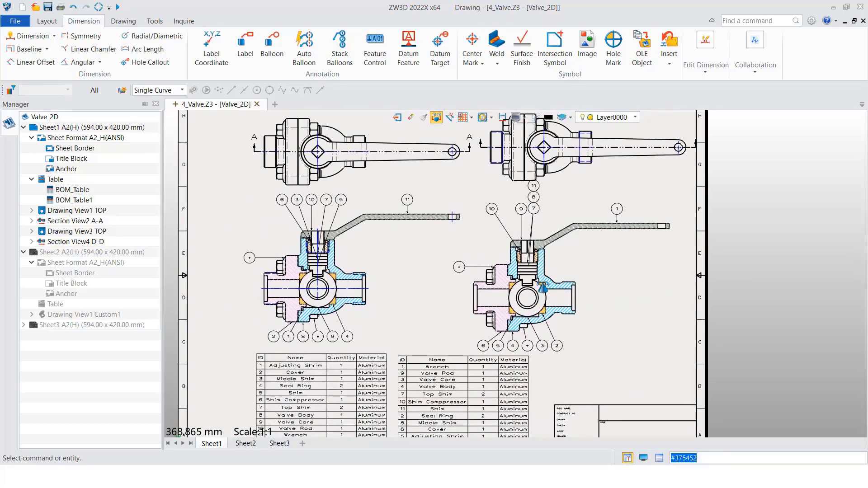
Compare the ID order in section D-D's BOM table with the neighbouring BOM table and the balloon numbers
{"action": "left_click", "coordinate": [493, 409]}
{"action": "middle_click_drag", "start_coordinate": [492, 409], "coordinate": [506, 335]}
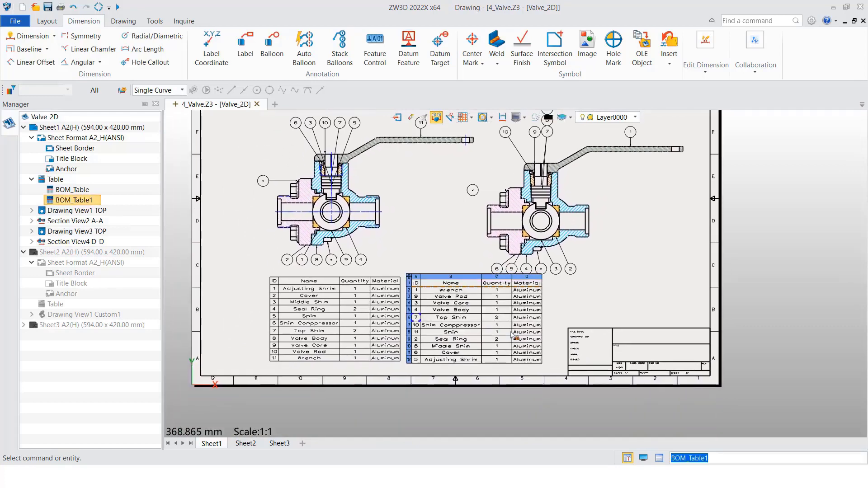
{"action": "left_click", "coordinate": [562, 302]}
{"action": "scroll", "coordinate": [541, 292], "scroll_direction": "down", "scroll_amount": 2}
{"action": "scroll", "coordinate": [524, 208], "scroll_direction": "up", "scroll_amount": 4}
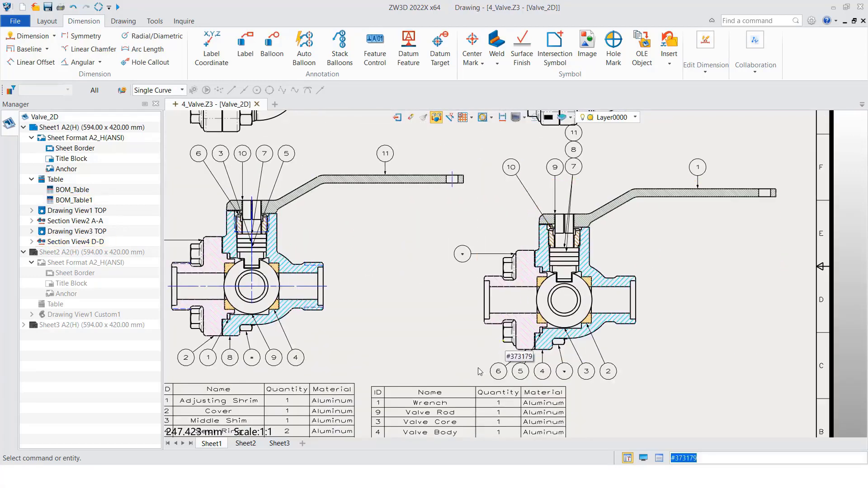
{"action": "middle_click_drag", "start_coordinate": [481, 371], "coordinate": [515, 261]}
{"action": "double_click", "coordinate": [441, 335]}
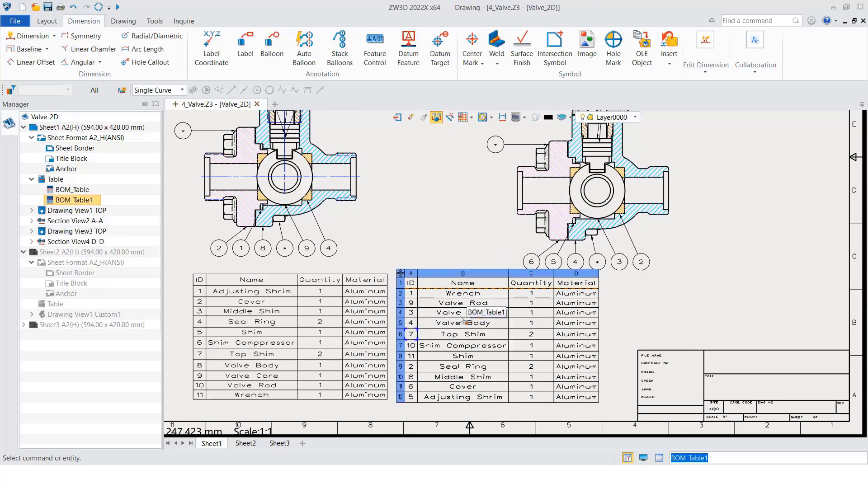
{"action": "scroll", "coordinate": [496, 298], "scroll_direction": "up", "scroll_amount": 2}
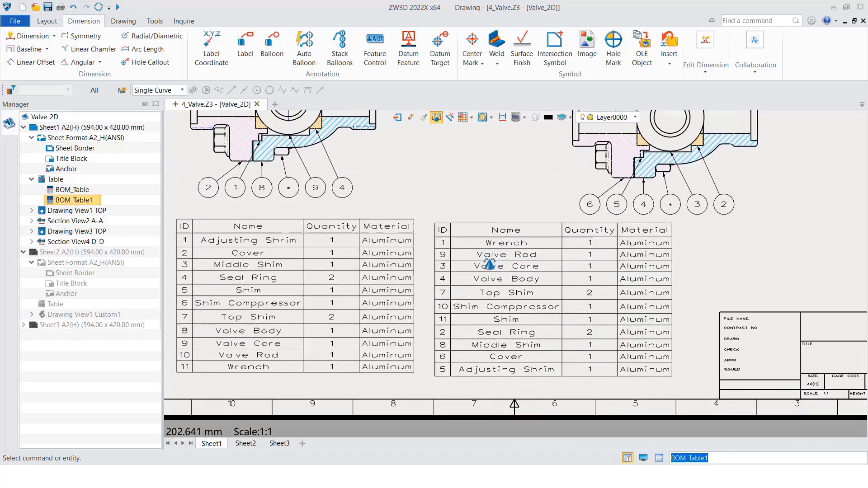
Edit section D-D's BOM table and add the Manager attribute as a column after Material
{"action": "middle_click_drag", "start_coordinate": [497, 274], "coordinate": [503, 290]}
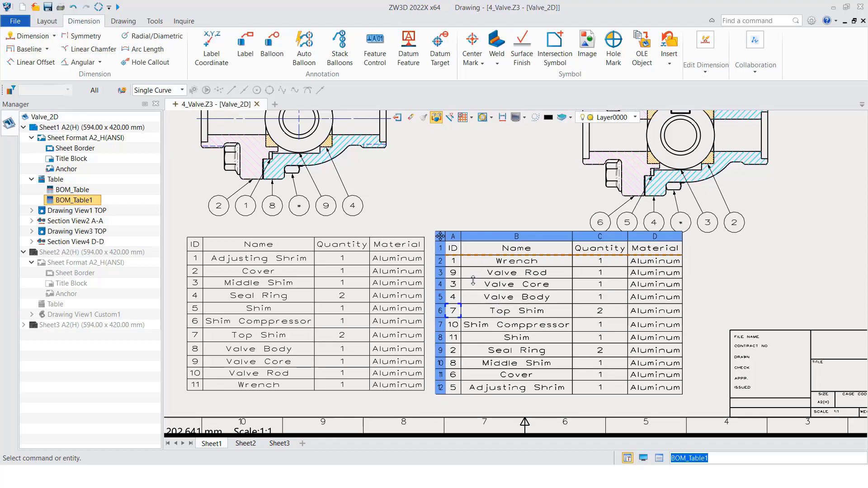
{"action": "scroll", "coordinate": [484, 294], "scroll_direction": "up", "scroll_amount": 3}
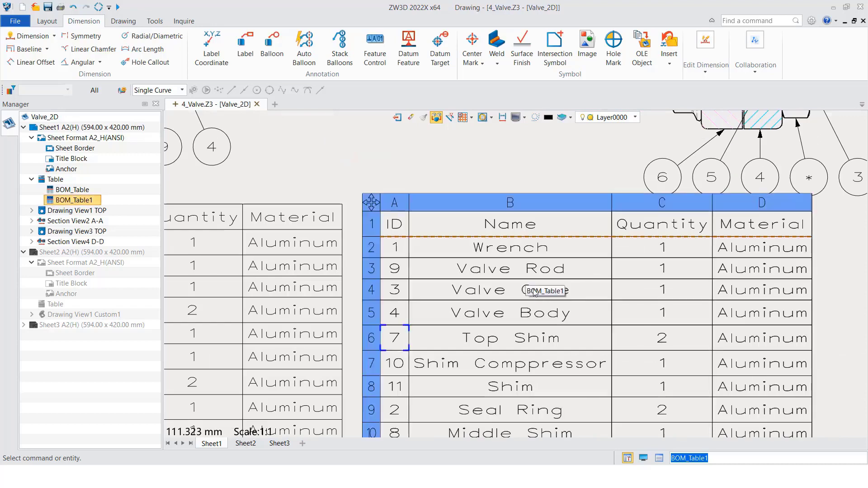
{"action": "scroll", "coordinate": [569, 312], "scroll_direction": "down", "scroll_amount": 1}
{"action": "middle_click_drag", "start_coordinate": [573, 323], "coordinate": [551, 287]}
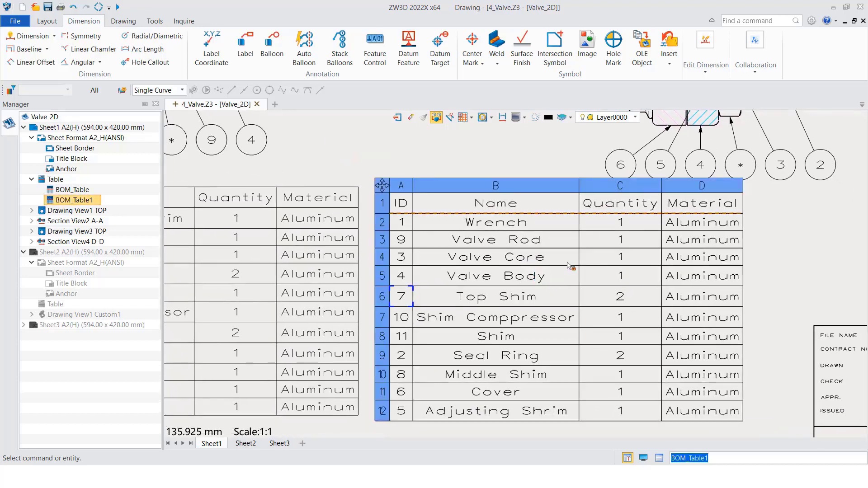
{"action": "scroll", "coordinate": [473, 274], "scroll_direction": "down", "scroll_amount": 2}
{"action": "right_click", "coordinate": [409, 211]}
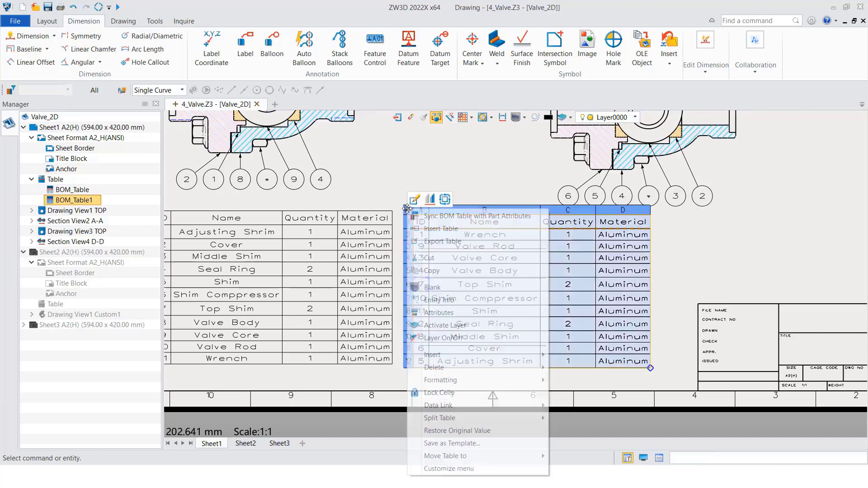
{"action": "left_click", "coordinate": [414, 200]}
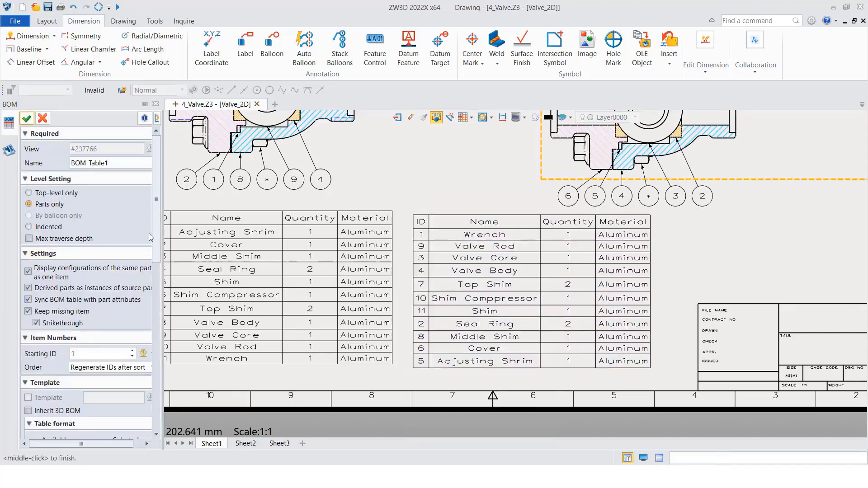
{"action": "scroll", "coordinate": [159, 222], "scroll_direction": "down", "scroll_amount": 5}
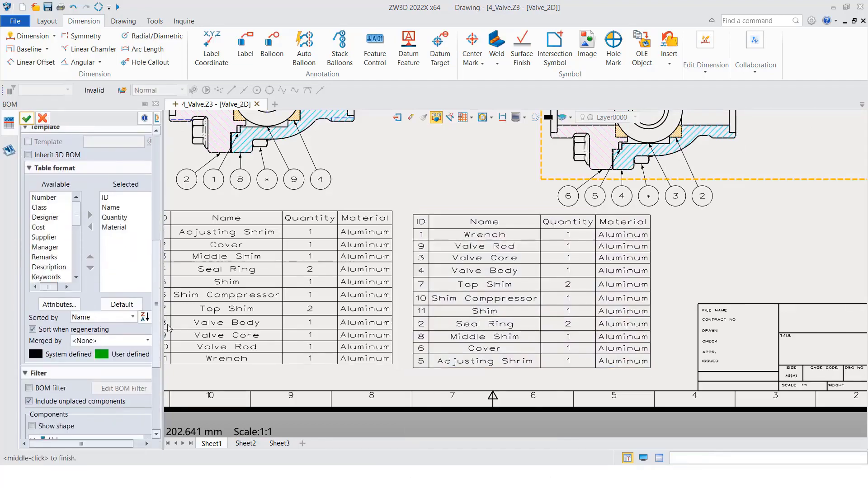
{"action": "left_click", "coordinate": [48, 251]}
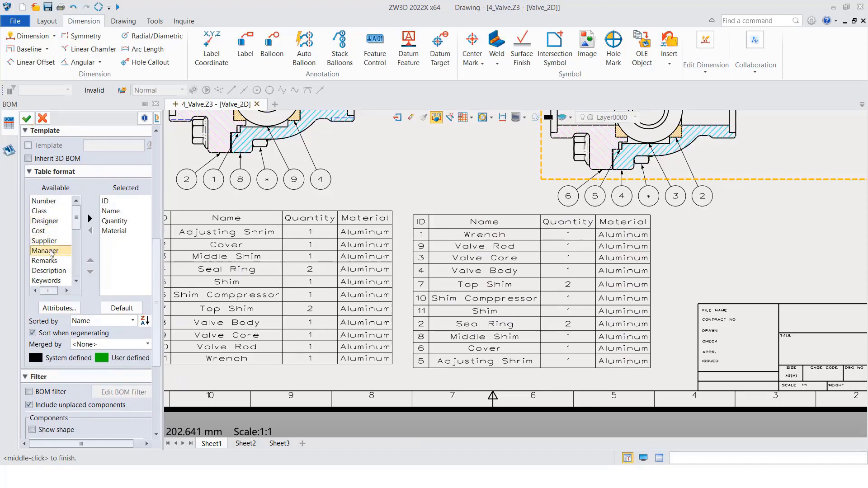
{"action": "left_click", "coordinate": [90, 218]}
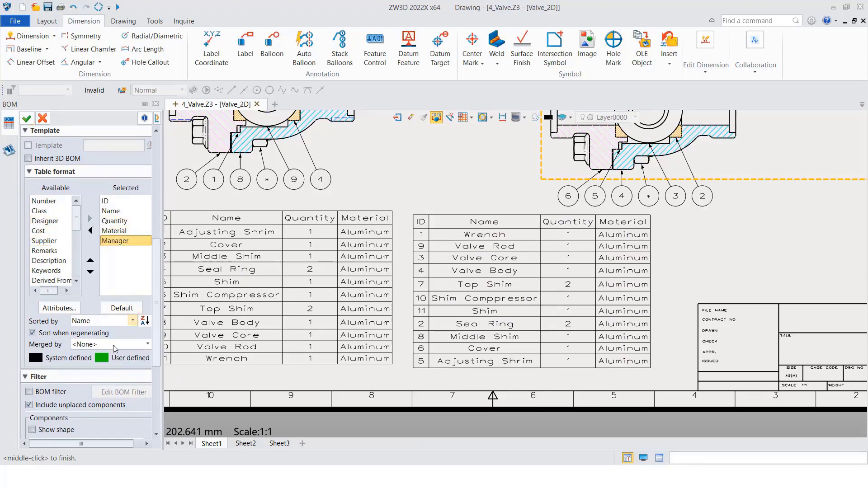
{"action": "left_click", "coordinate": [27, 118]}
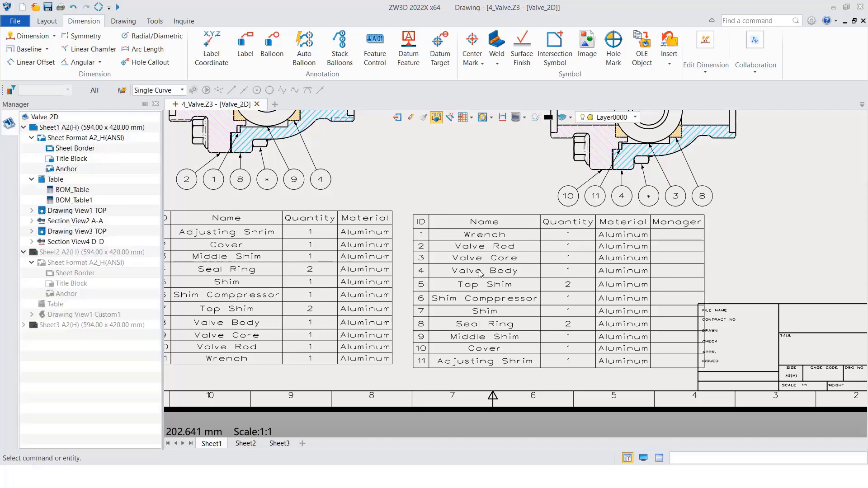
Unlock the Manager cell in the Wrench row of section D-D's BOM table and enter the manager's name
{"action": "left_click", "coordinate": [420, 218]}
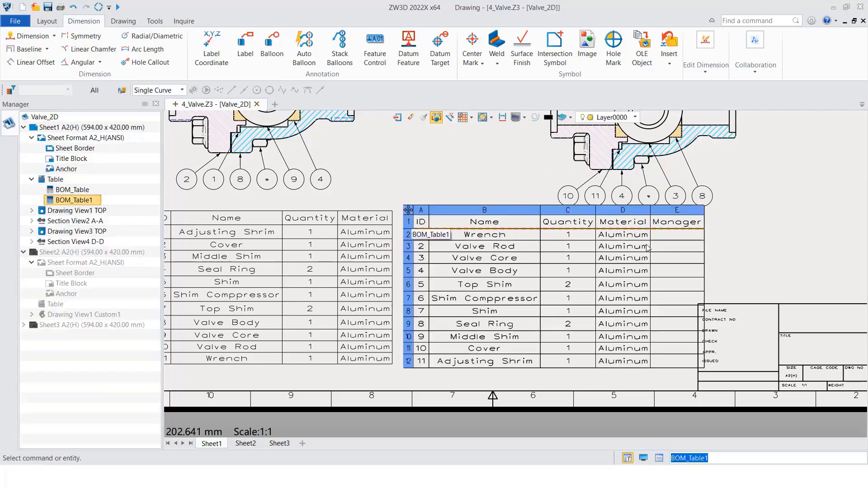
{"action": "left_click", "coordinate": [671, 236]}
{"action": "scroll", "coordinate": [672, 233], "scroll_direction": "up", "scroll_amount": 2}
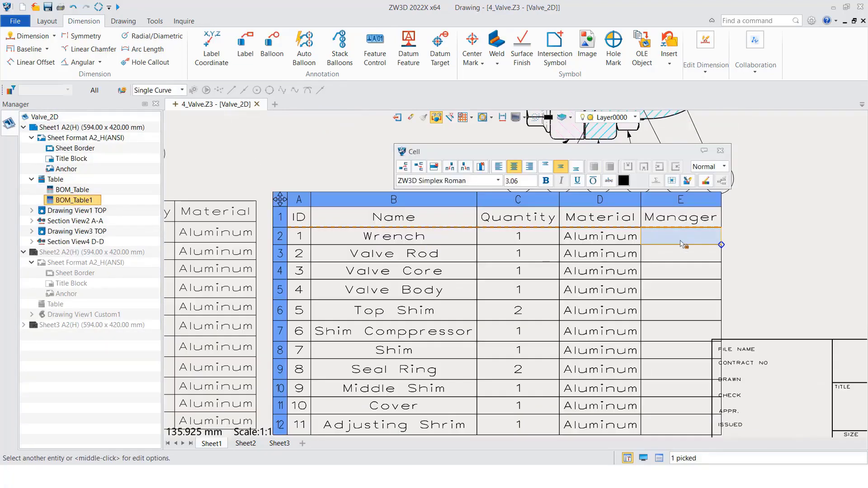
{"action": "key", "text": "Escape"}
{"action": "left_click", "coordinate": [673, 228]}
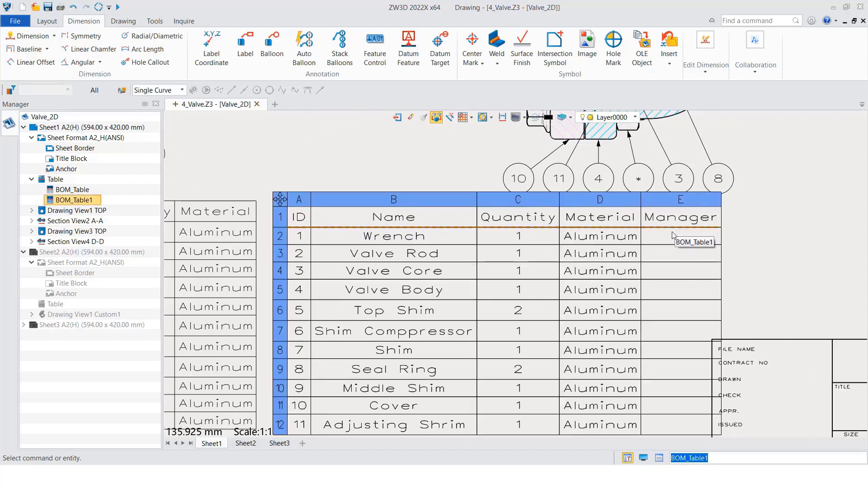
{"action": "double_click", "coordinate": [674, 235]}
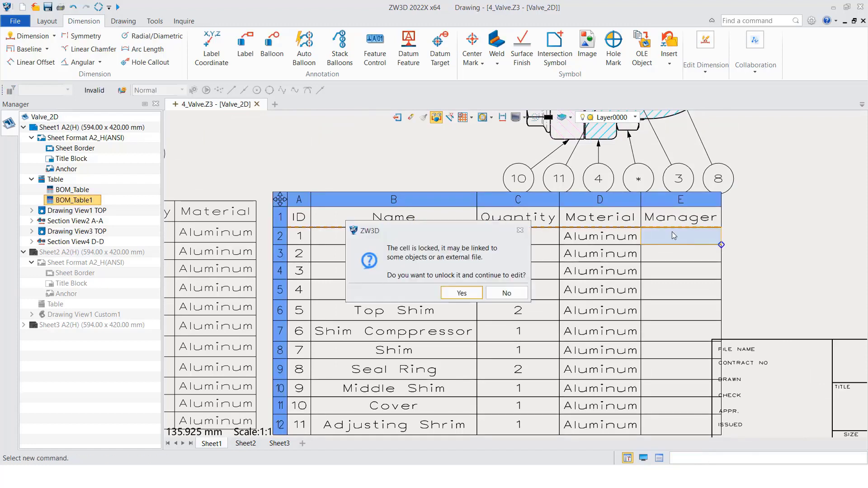
{"action": "left_click", "coordinate": [474, 293]}
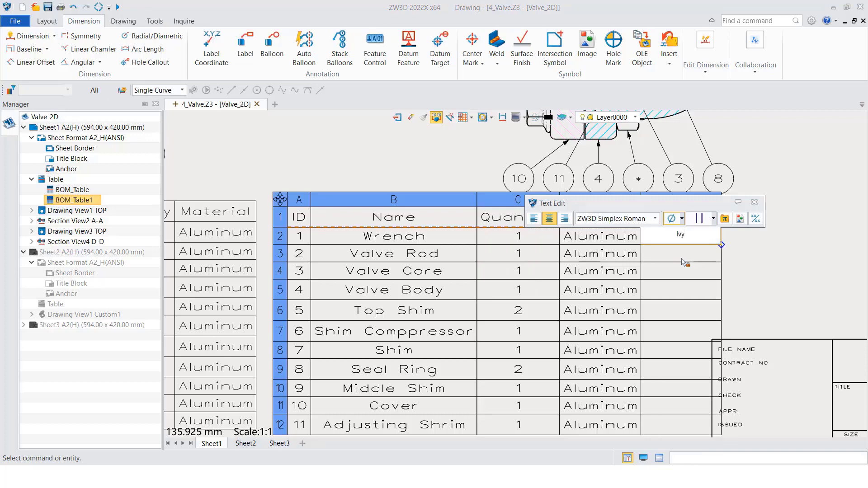
{"action": "left_click", "coordinate": [784, 264]}
{"action": "left_click", "coordinate": [785, 264]}
Exit the drawing to the valve assembly and enter a different manager's name in the Wrench component's part attributes
{"action": "scroll", "coordinate": [423, 249], "scroll_direction": "down", "scroll_amount": 2}
{"action": "middle_click_drag", "start_coordinate": [475, 257], "coordinate": [565, 285]}
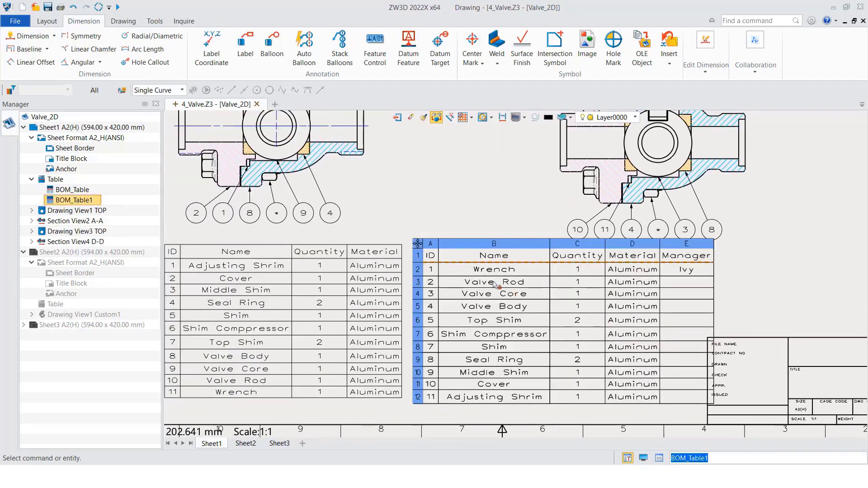
{"action": "left_click", "coordinate": [396, 117]}
{"action": "right_click_drag", "start_coordinate": [454, 212], "coordinate": [502, 163]}
{"action": "right_click", "coordinate": [507, 158]}
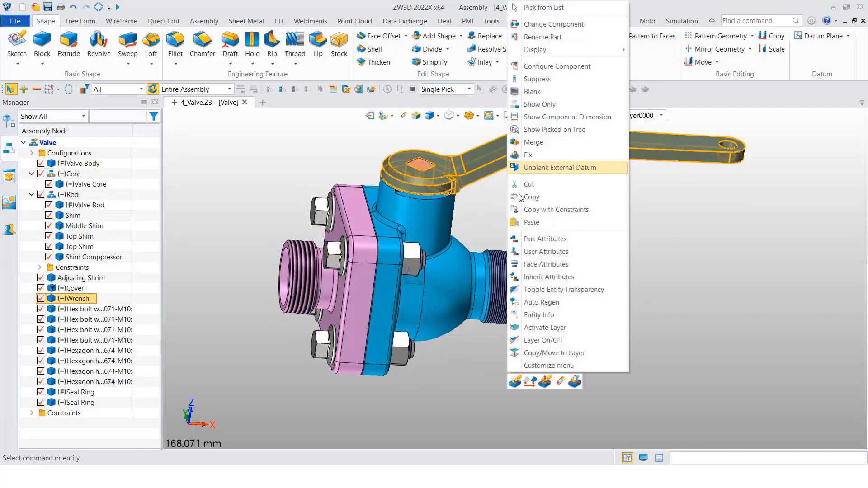
{"action": "left_click", "coordinate": [547, 240]}
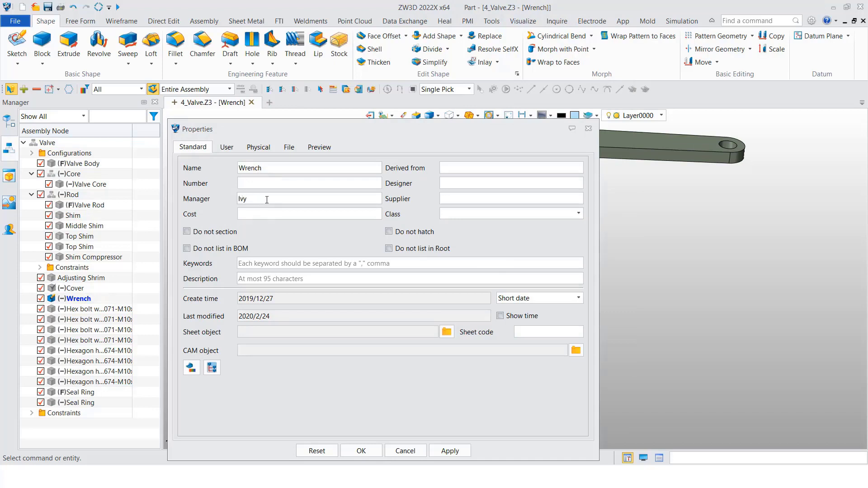
{"action": "type", "text": "C"}
{"action": "left_click", "coordinate": [363, 452]}
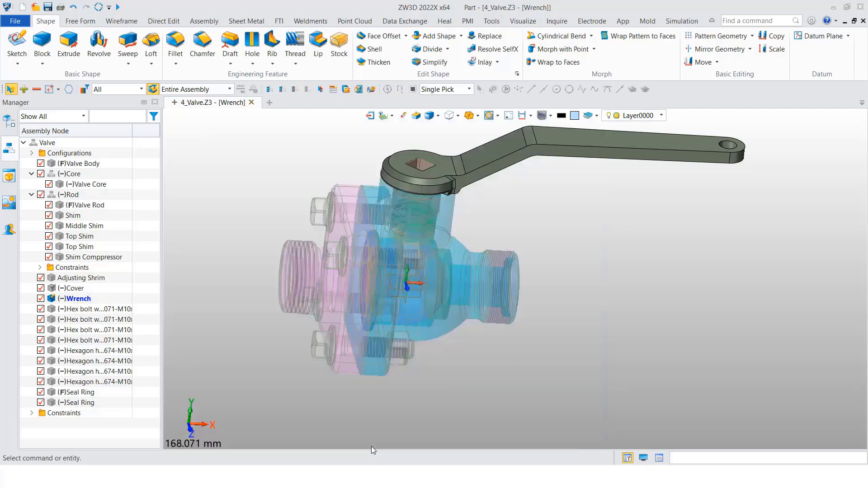
Return from the Wrench part to the Valve assembly and open its 2D sheet
{"action": "right_click", "coordinate": [528, 222]}
{"action": "left_click", "coordinate": [608, 214]}
{"action": "right_click", "coordinate": [608, 353]}
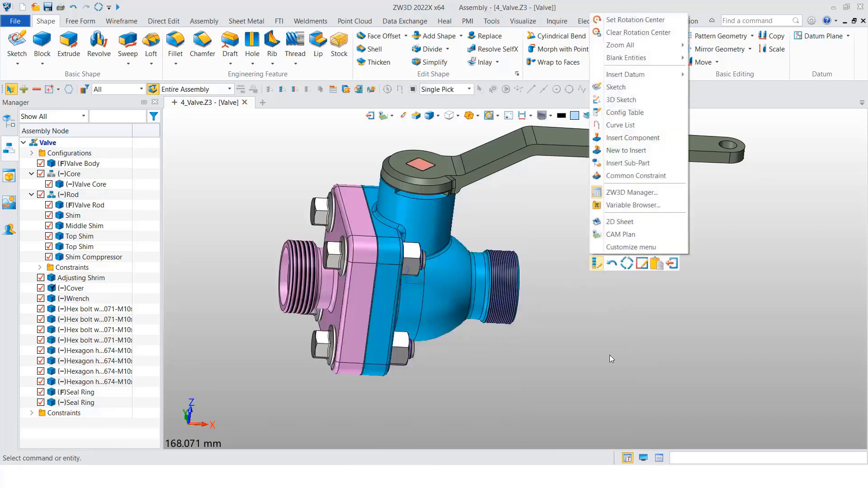
{"action": "left_click", "coordinate": [626, 222]}
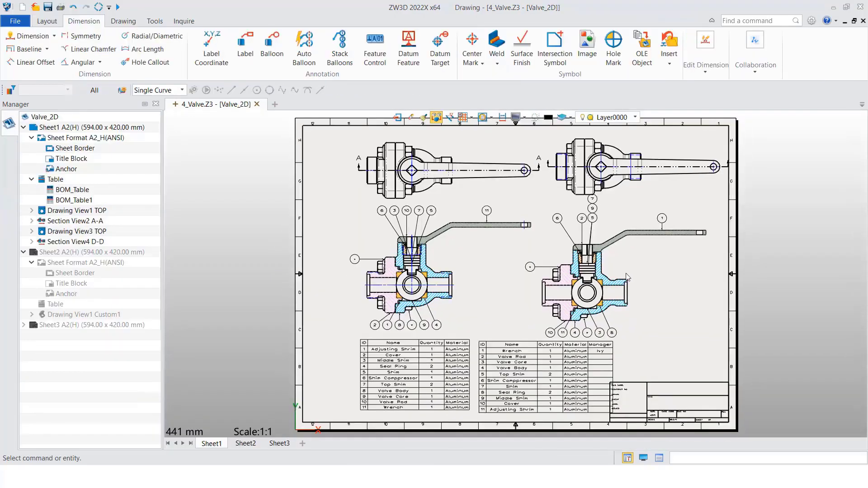
Update section D-D's BOM table so it picks up the changed Manager attribute of the Wrench
{"action": "scroll", "coordinate": [556, 393], "scroll_direction": "up", "scroll_amount": 2}
{"action": "left_click", "coordinate": [637, 324]}
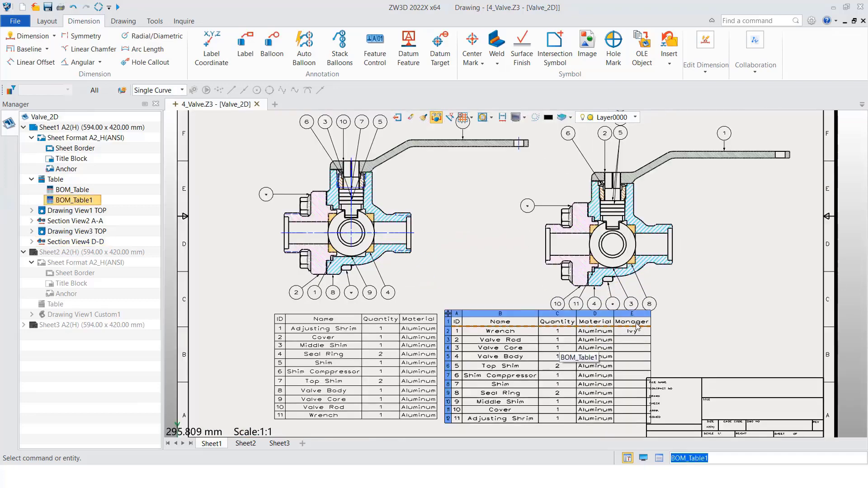
{"action": "scroll", "coordinate": [638, 324], "scroll_direction": "up", "scroll_amount": 2}
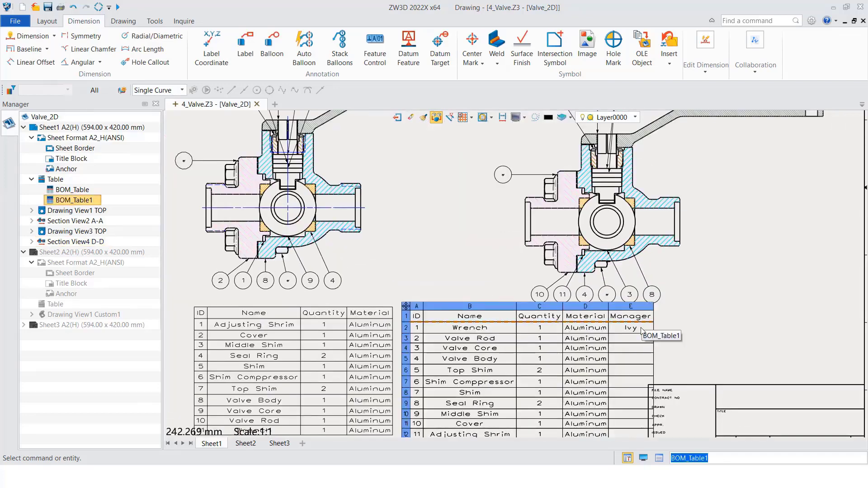
{"action": "right_click", "coordinate": [406, 306]}
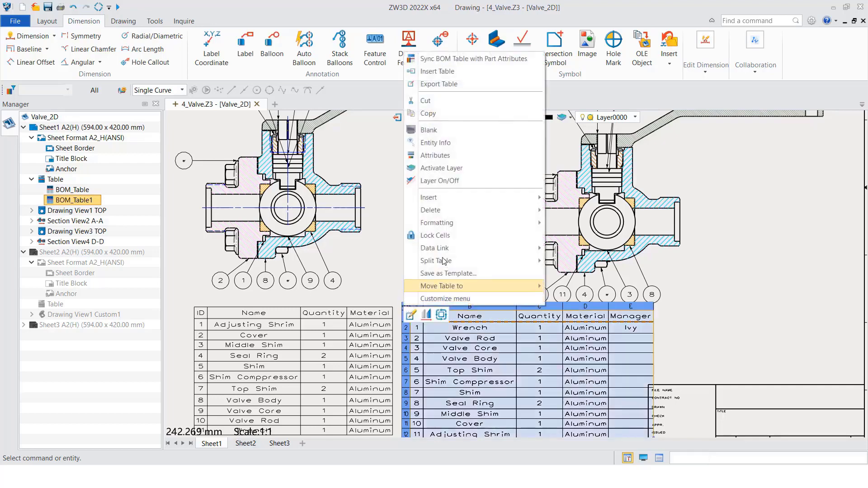
{"action": "left_click", "coordinate": [441, 315]}
{"action": "left_click", "coordinate": [533, 363]}
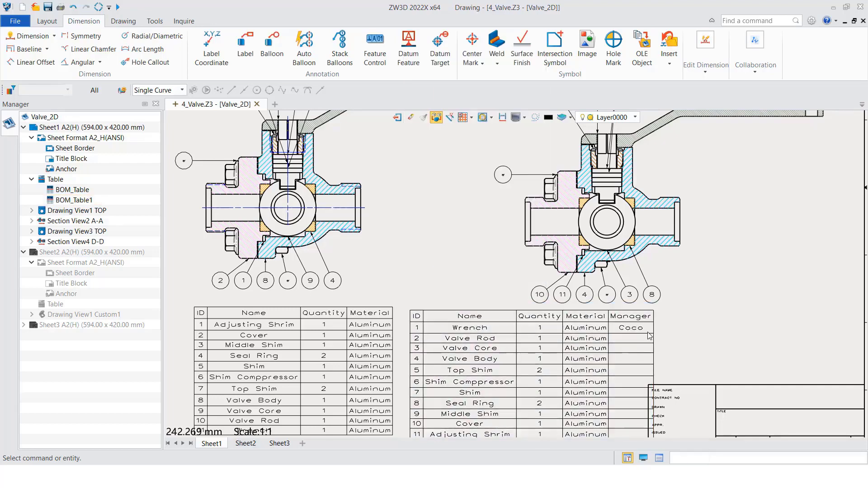
Check the Wrench's Manager entry in section D-D's BOM table and review the complete sheet with both tables
{"action": "scroll", "coordinate": [658, 335], "scroll_direction": "up", "scroll_amount": 3}
{"action": "scroll", "coordinate": [633, 326], "scroll_direction": "down", "scroll_amount": 1}
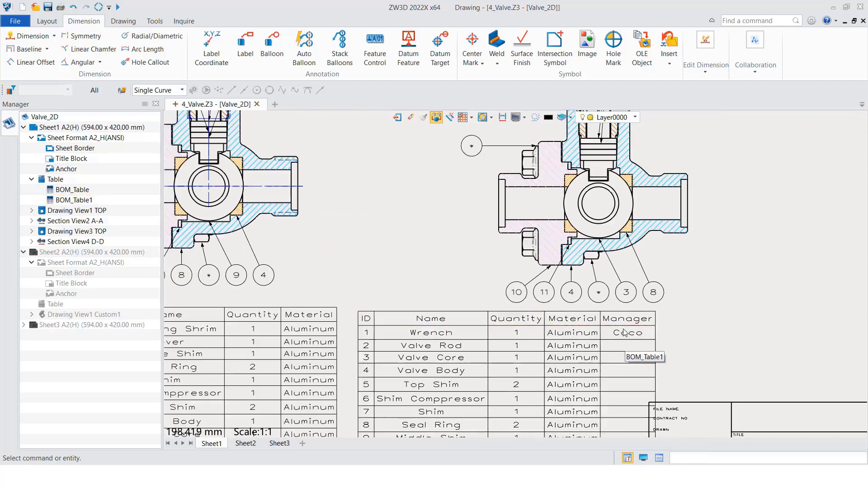
{"action": "scroll", "coordinate": [619, 328], "scroll_direction": "down", "scroll_amount": 5}
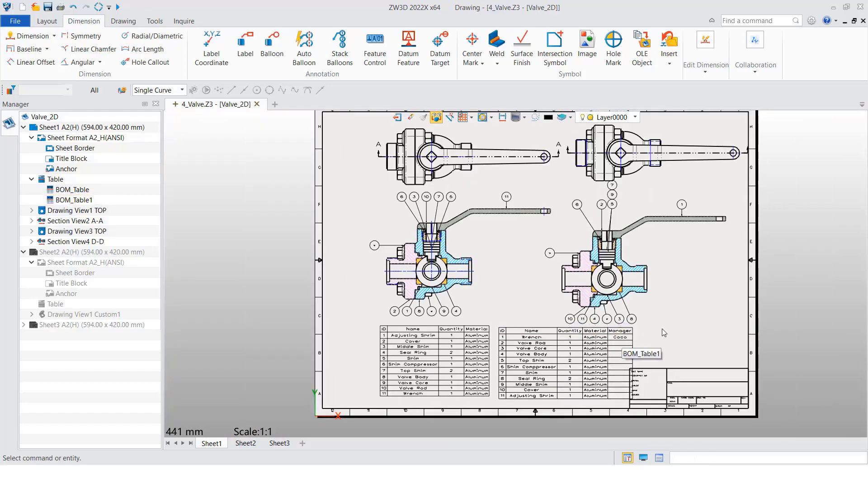
{"action": "middle_click_drag", "start_coordinate": [662, 328], "coordinate": [645, 314]}
{"action": "left_click", "coordinate": [587, 373]}
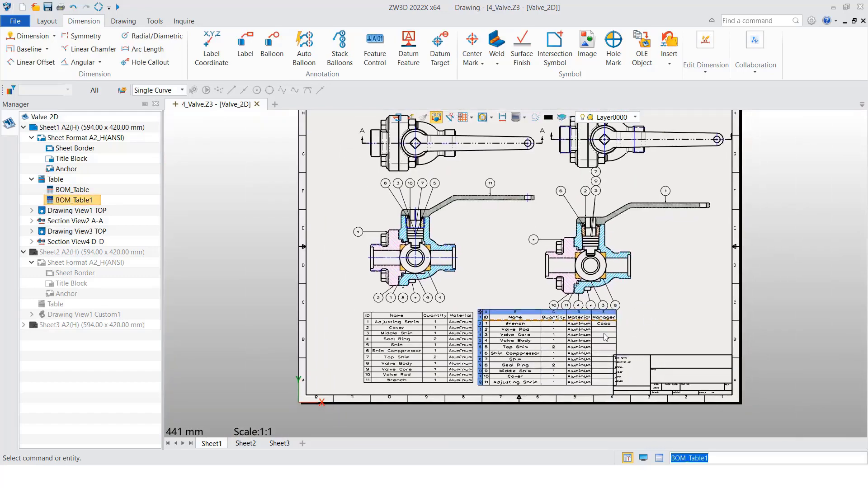
{"action": "left_click", "coordinate": [636, 319]}
{"action": "middle_click_drag", "start_coordinate": [635, 319], "coordinate": [615, 360]}
{"action": "left_click", "coordinate": [548, 382]}
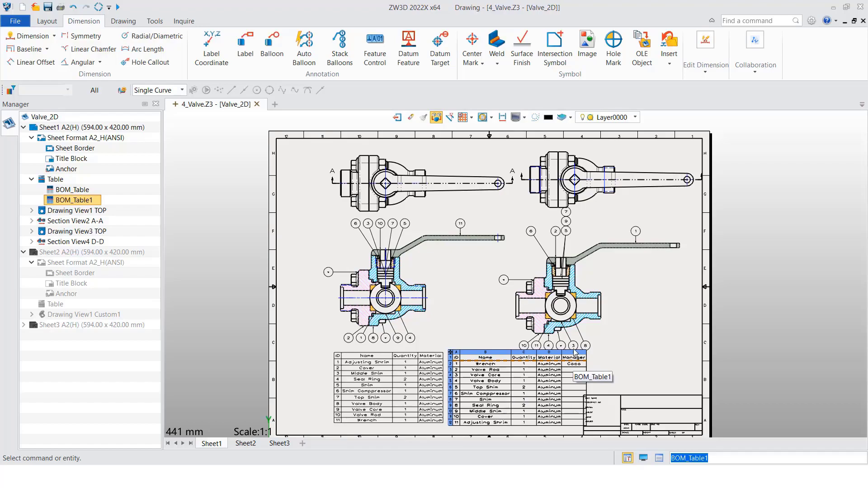
{"action": "left_click", "coordinate": [601, 330]}
{"action": "key", "text": "Escape"}
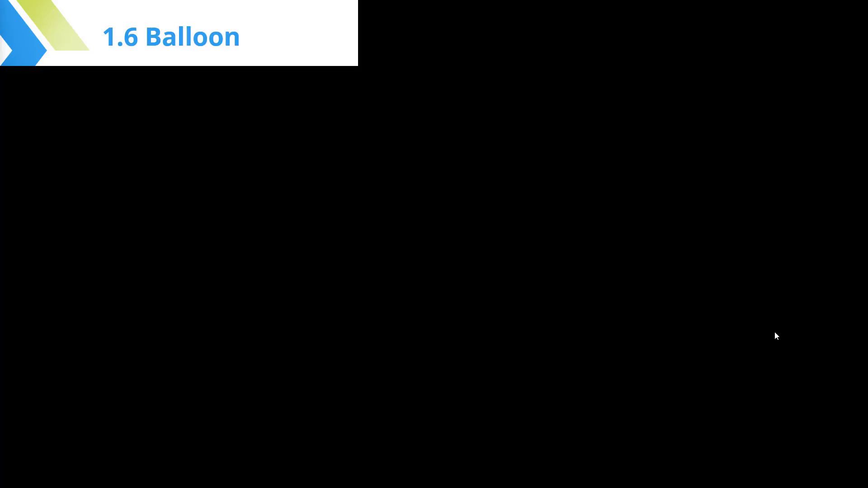